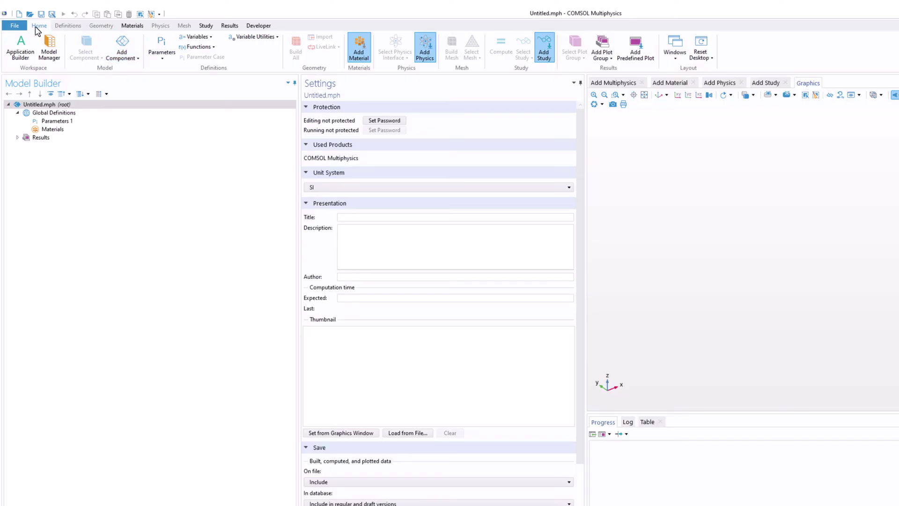
Add a 2D component and expand Component 1 to list Definitions, Geometry 1, Materials and Mesh 1.
{"action": "left_click", "coordinate": [139, 60]}
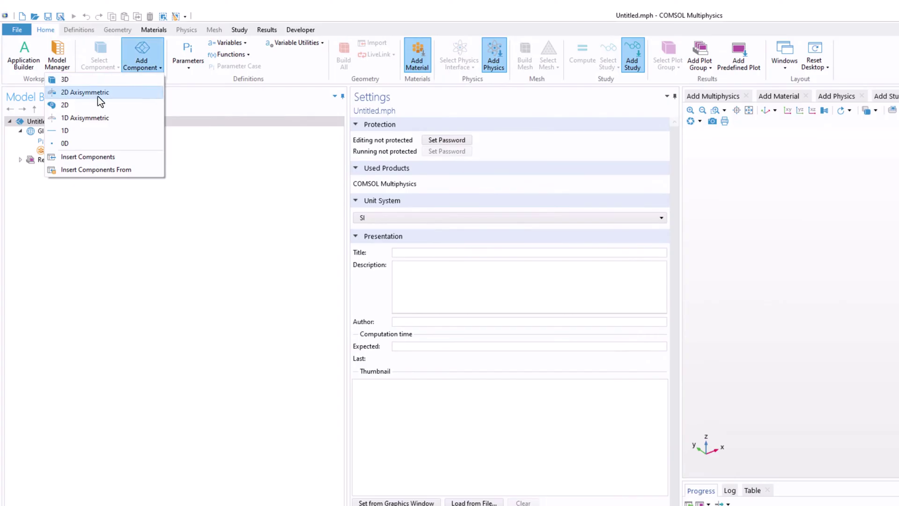
{"action": "left_click", "coordinate": [70, 106]}
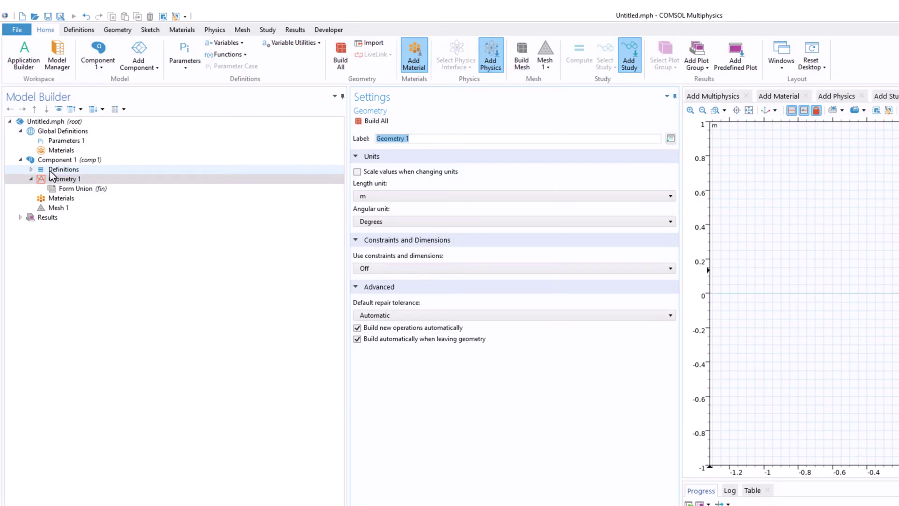
{"action": "left_click", "coordinate": [20, 159]}
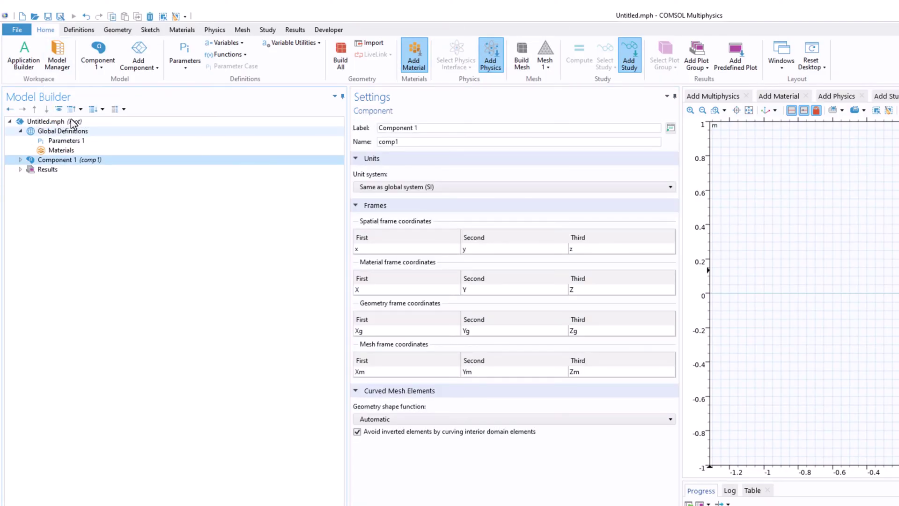
{"action": "double_click", "coordinate": [57, 161]}
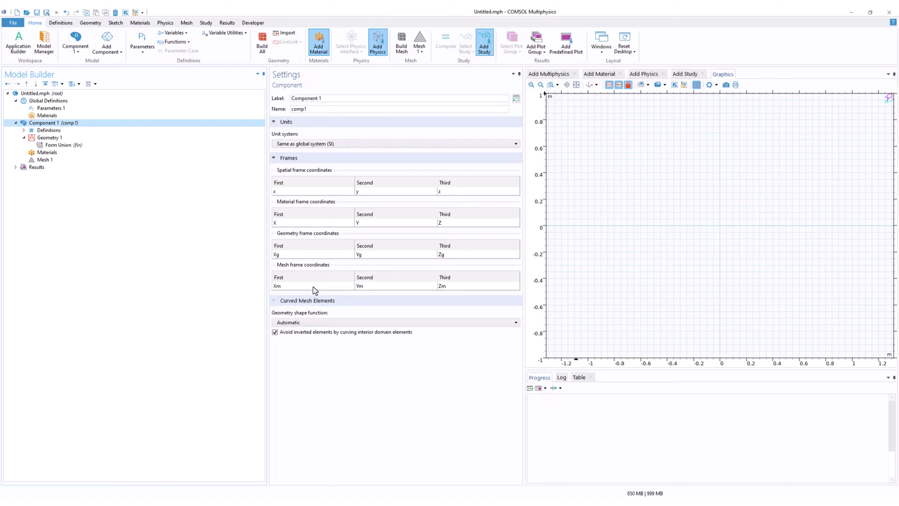
{"action": "left_click", "coordinate": [56, 138]}
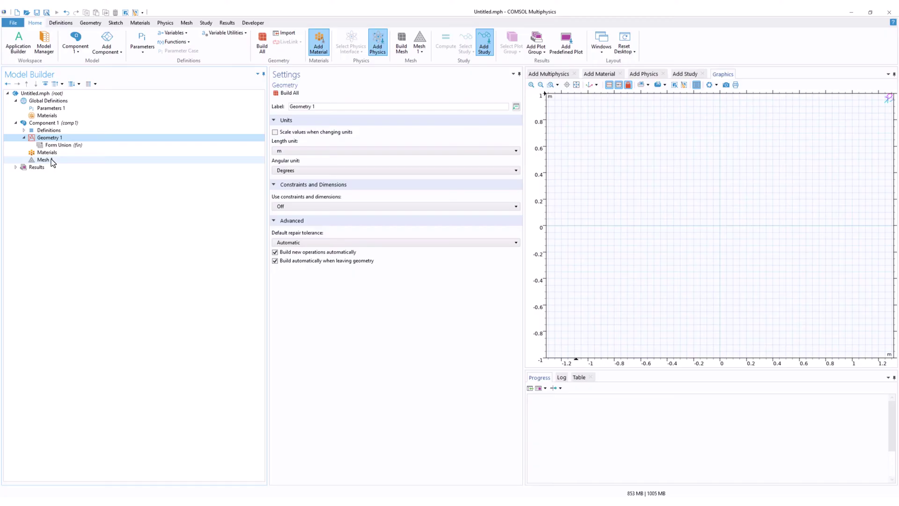
{"action": "left_click", "coordinate": [52, 159]}
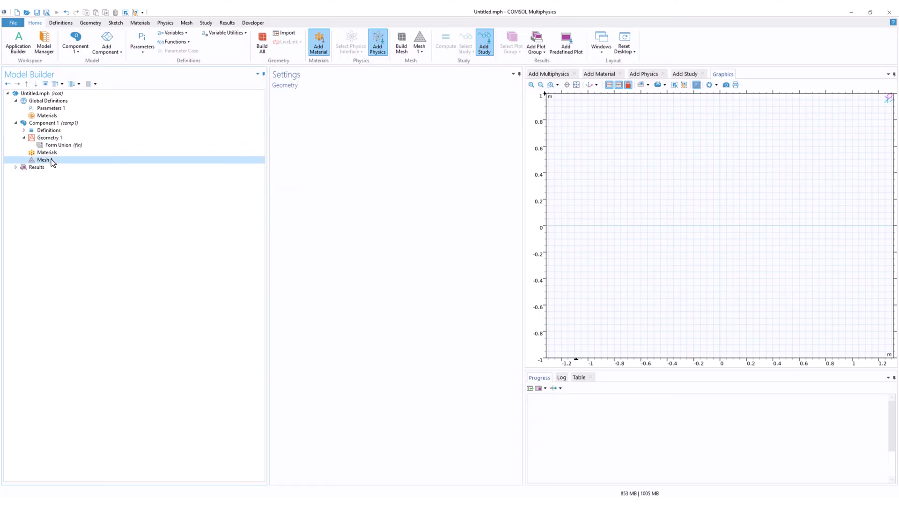
{"action": "left_click", "coordinate": [50, 132]}
{"action": "left_click", "coordinate": [23, 131]}
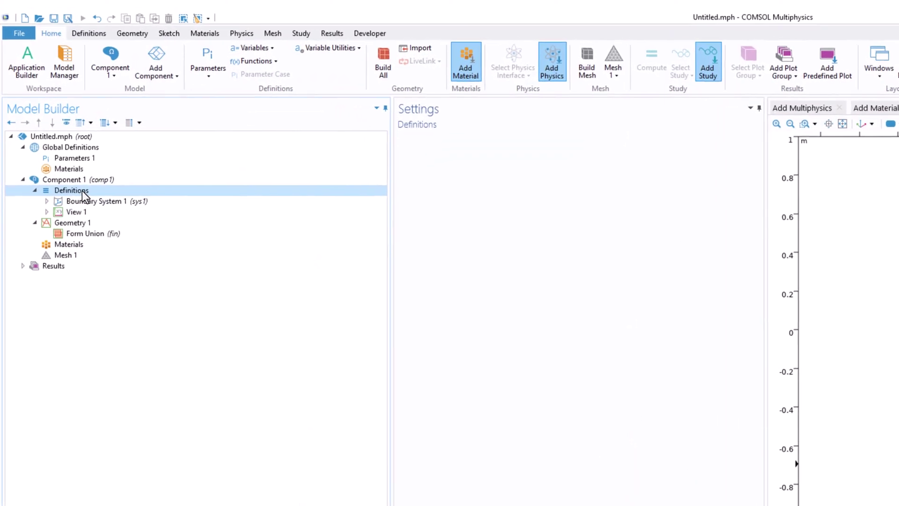
Add a Variables node to Component 1's Definitions and view the Variables 1 settings.
{"action": "right_click", "coordinate": [82, 191]}
{"action": "left_click", "coordinate": [111, 202]}
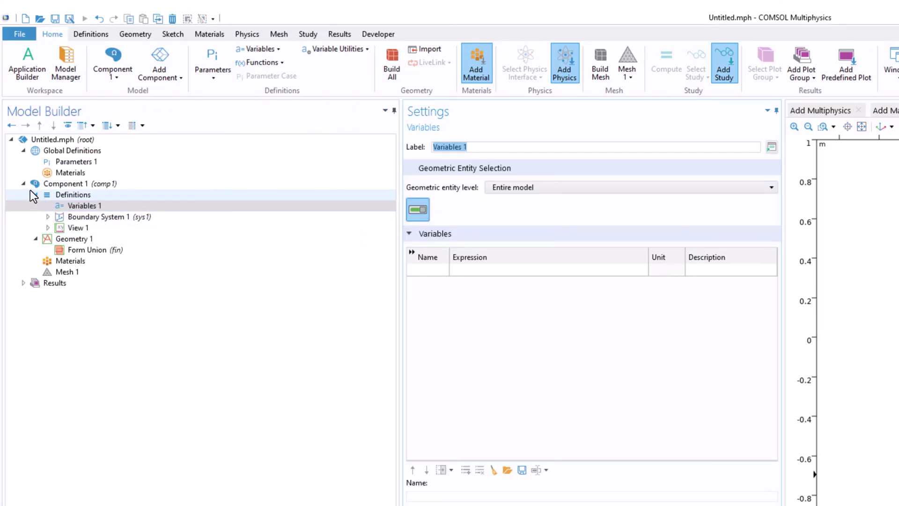
{"action": "left_click", "coordinate": [23, 184]}
{"action": "left_click", "coordinate": [24, 184]}
{"action": "left_click", "coordinate": [71, 195]}
{"action": "left_click", "coordinate": [84, 206]}
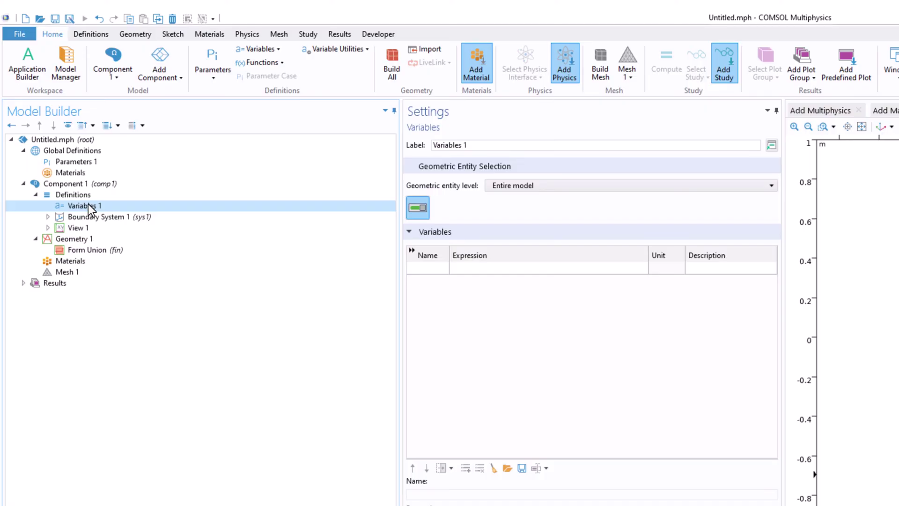
Review Component 1's settings and check the component list without adding another component.
{"action": "left_click", "coordinate": [92, 183]}
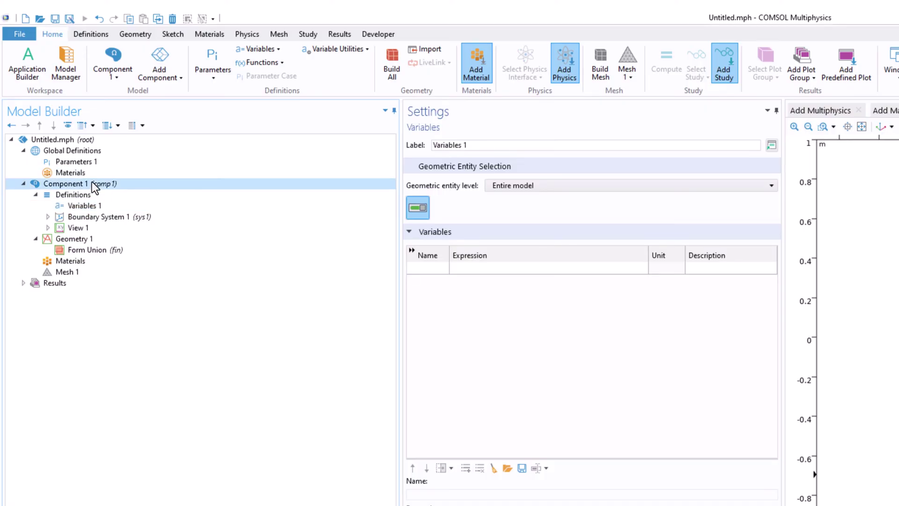
{"action": "left_click", "coordinate": [23, 184]}
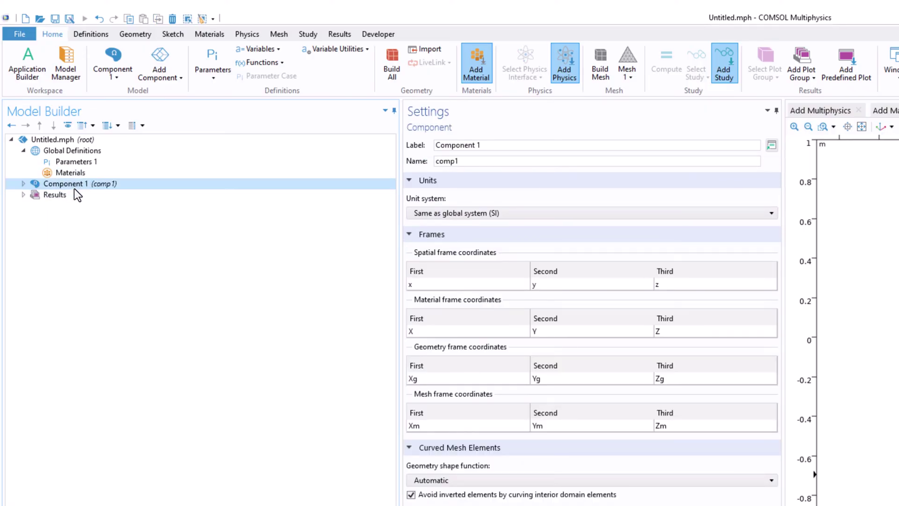
{"action": "left_click", "coordinate": [181, 76]}
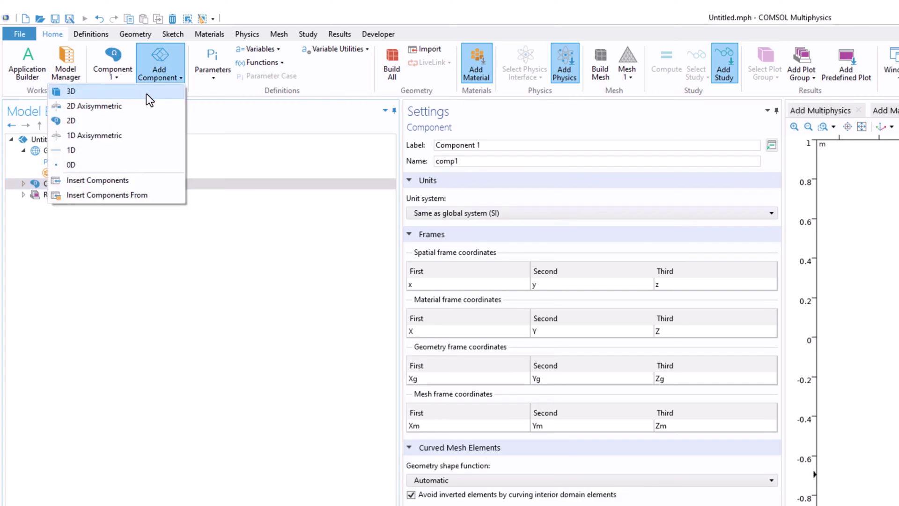
{"action": "left_click", "coordinate": [181, 270]}
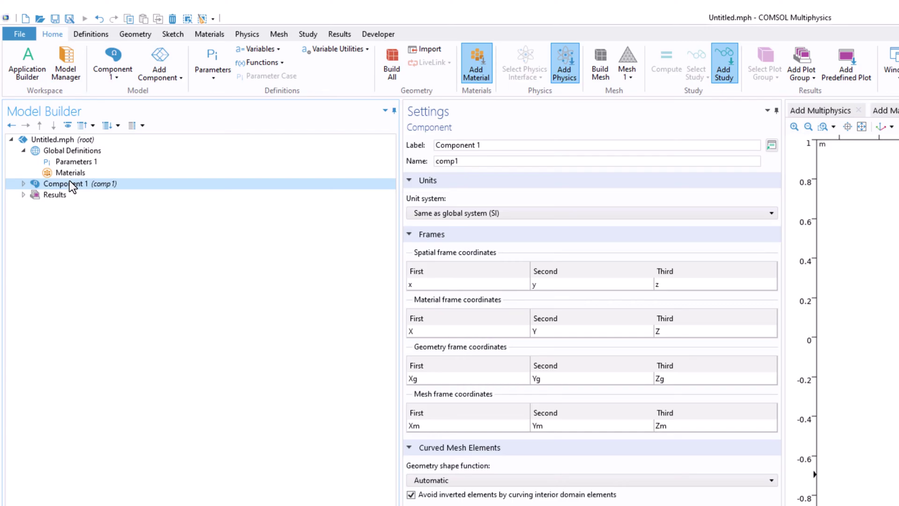
{"action": "left_click", "coordinate": [23, 184]}
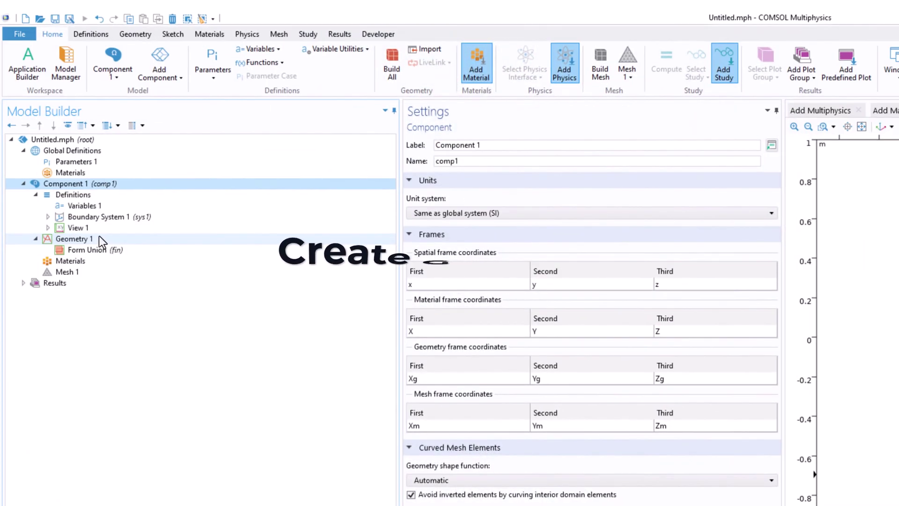
Change Geometry 1's length unit from m to cm, keeping degrees, and zoom out.
{"action": "left_click", "coordinate": [99, 237]}
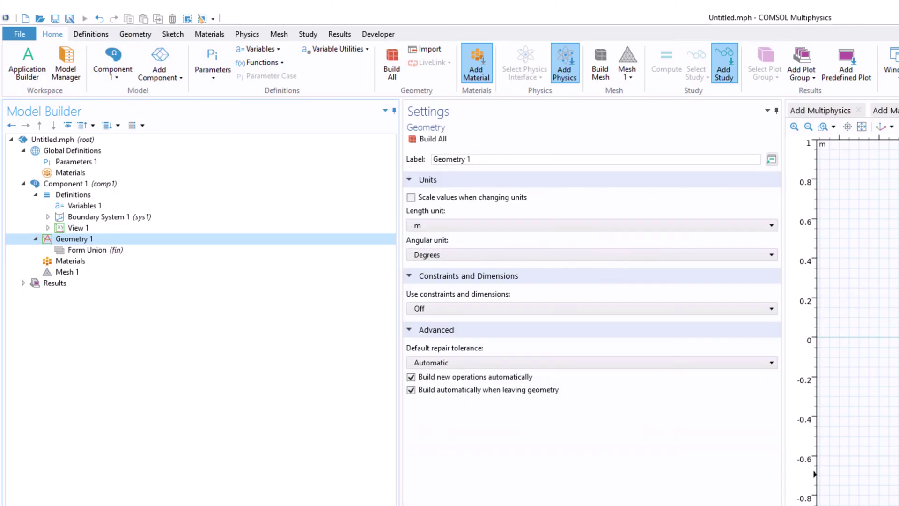
{"action": "left_click", "coordinate": [439, 224]}
{"action": "left_click", "coordinate": [426, 308]}
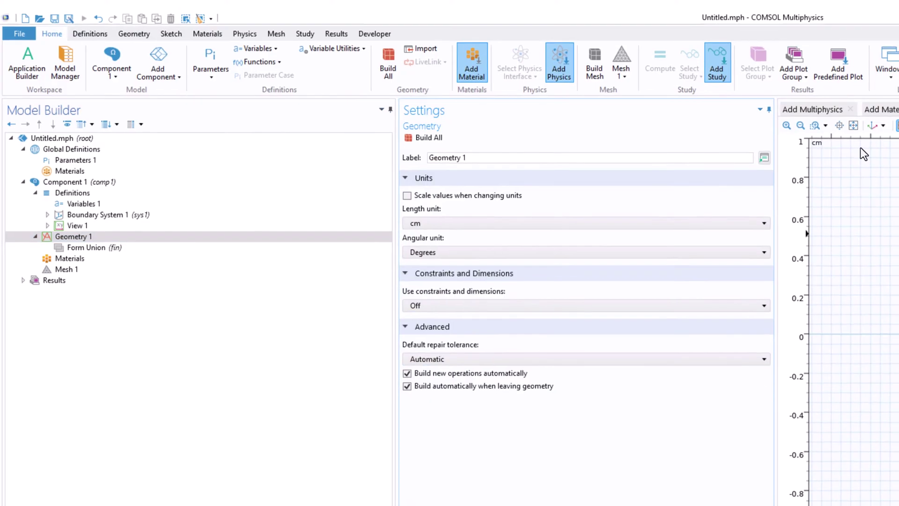
{"action": "scroll", "coordinate": [799, 239], "scroll_direction": "down", "scroll_amount": 3}
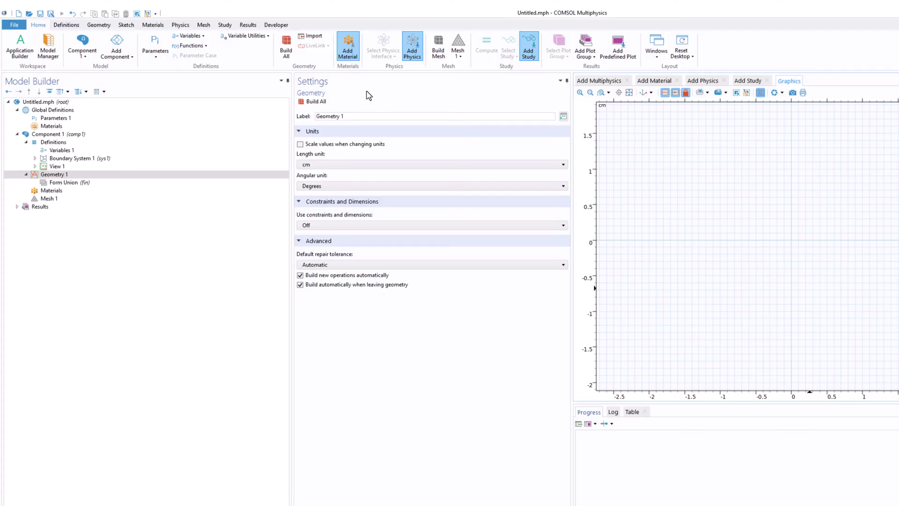
{"action": "left_click", "coordinate": [102, 26]}
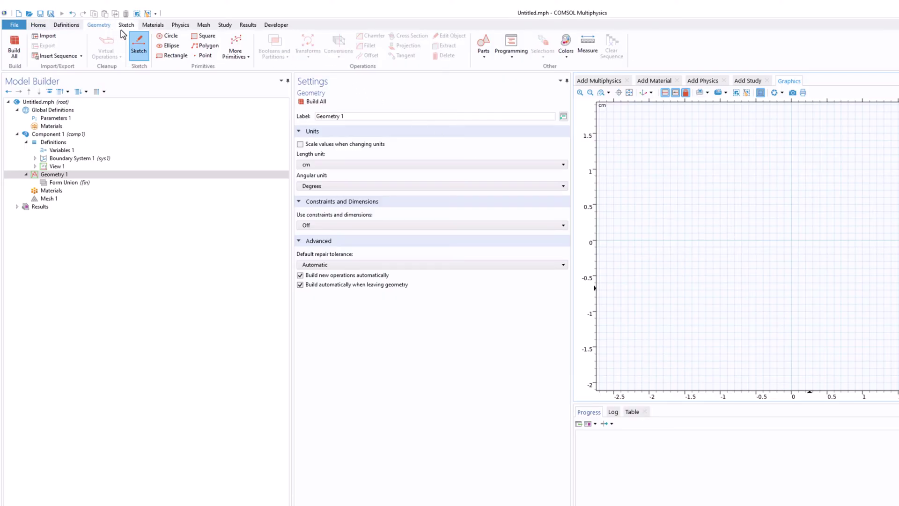
Sketch a thin 1.2 × 0.2 cm rectangle centred on the origin as Rectangle 1.
{"action": "left_click", "coordinate": [137, 39]}
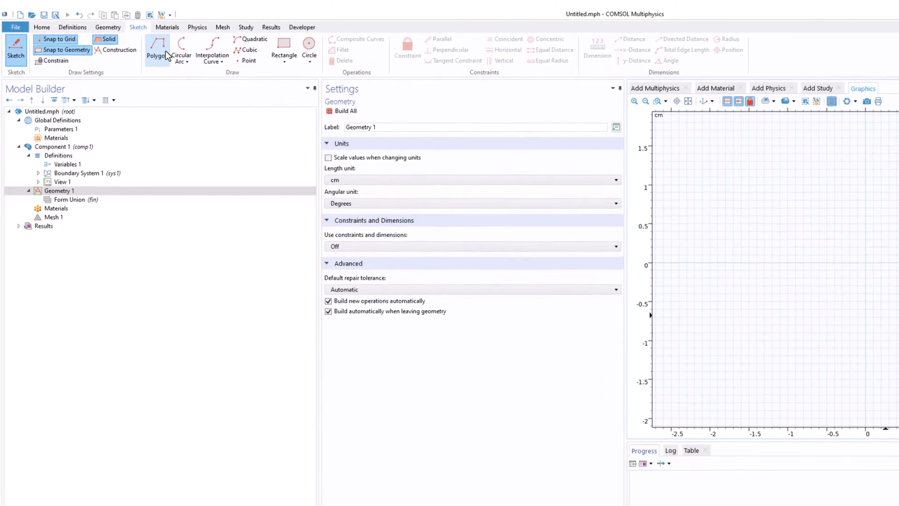
{"action": "left_click", "coordinate": [259, 42]}
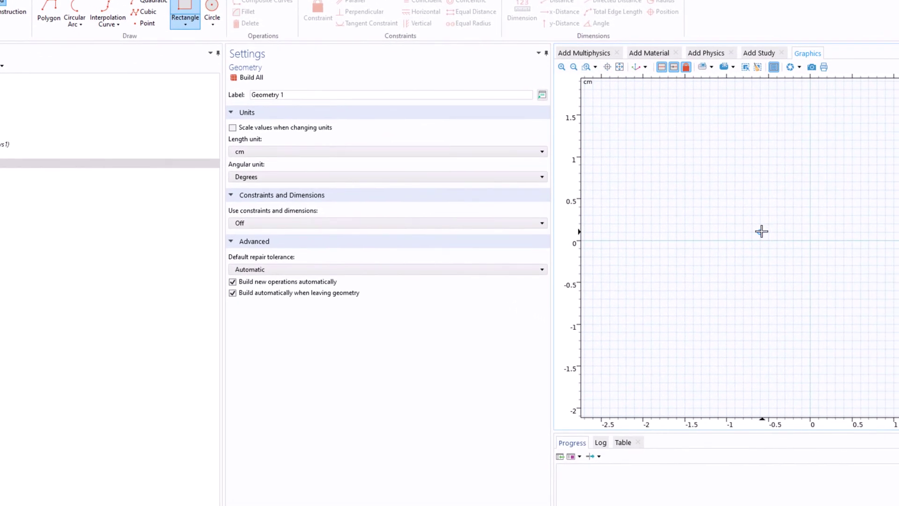
{"action": "mouse_move", "coordinate": [760, 232]}
{"action": "left_mouse_down"}
{"action": "mouse_move", "coordinate": [765, 242]}
{"action": "mouse_move", "coordinate": [883, 241]}
{"action": "mouse_move", "coordinate": [861, 251]}
{"action": "left_mouse_up"}
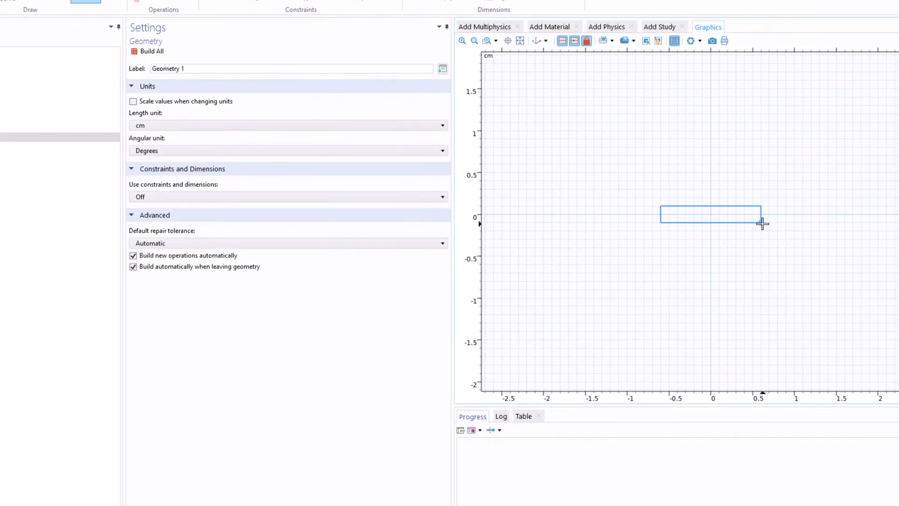
{"action": "left_click_drag", "start_coordinate": [763, 224], "coordinate": [763, 223]}
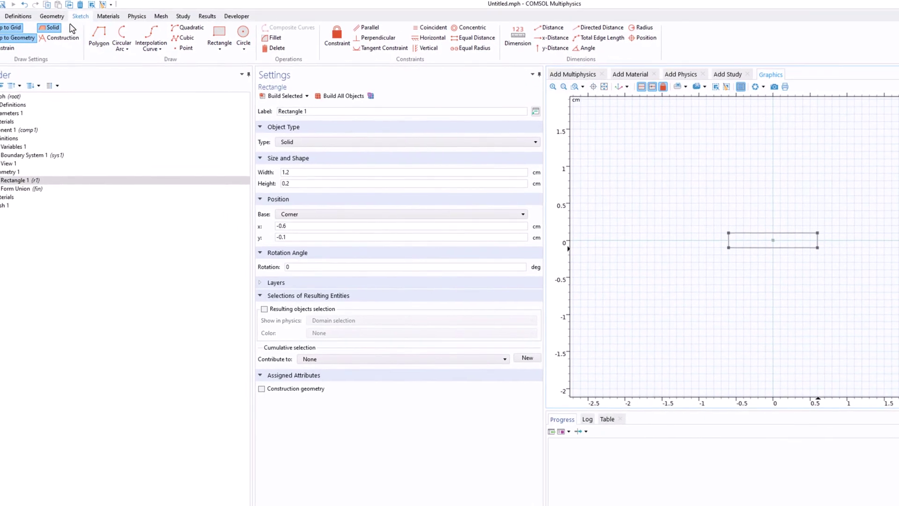
{"action": "left_click", "coordinate": [51, 16]}
{"action": "left_click", "coordinate": [94, 37]}
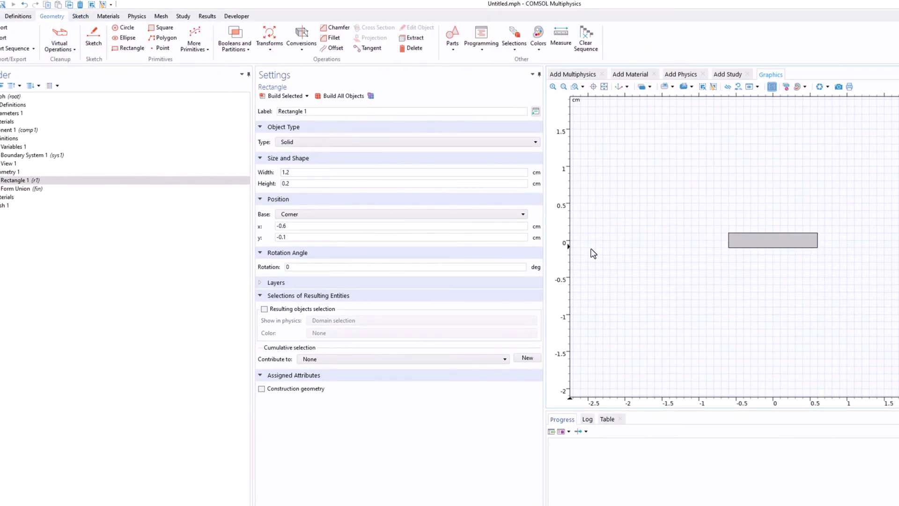
Zoom to fit the rectangle and pan to leave space around it.
{"action": "left_click", "coordinate": [604, 86]}
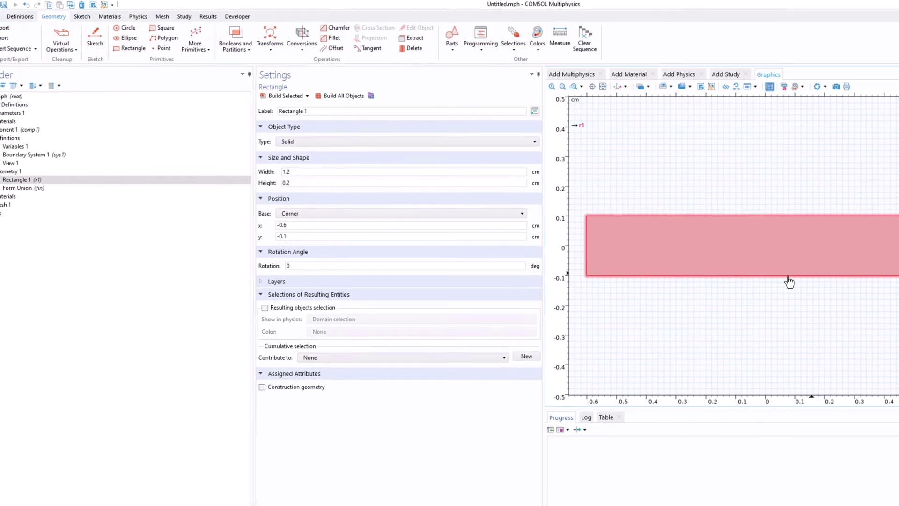
{"action": "scroll", "coordinate": [717, 237], "scroll_direction": "down", "scroll_amount": 3}
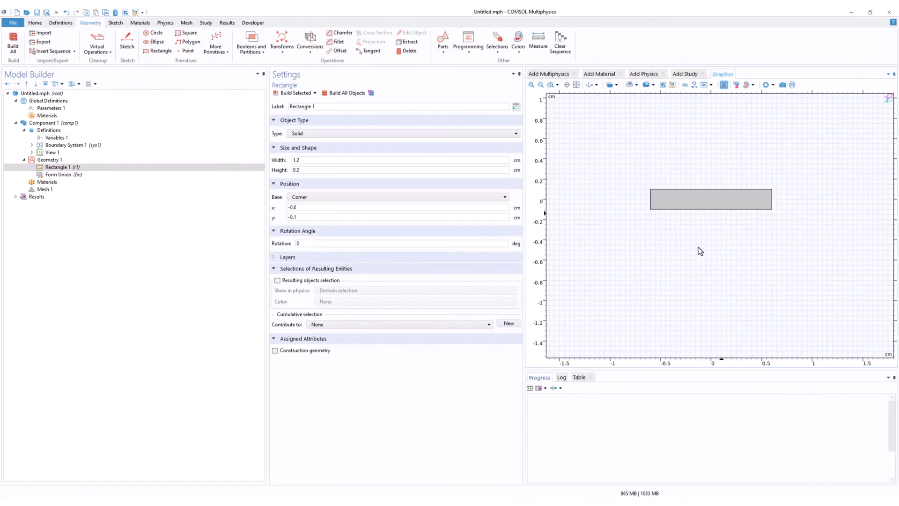
{"action": "scroll", "coordinate": [710, 145], "scroll_direction": "down", "scroll_amount": 2}
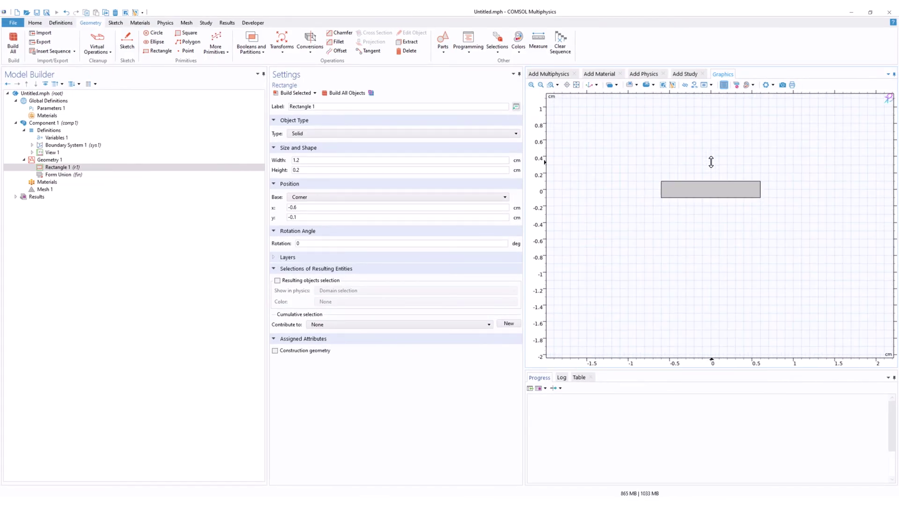
{"action": "left_click_drag", "start_coordinate": [711, 161], "coordinate": [701, 191]}
{"action": "scroll", "coordinate": [698, 194], "scroll_direction": "down", "scroll_amount": 3}
{"action": "left_click_drag", "start_coordinate": [701, 239], "coordinate": [697, 288]}
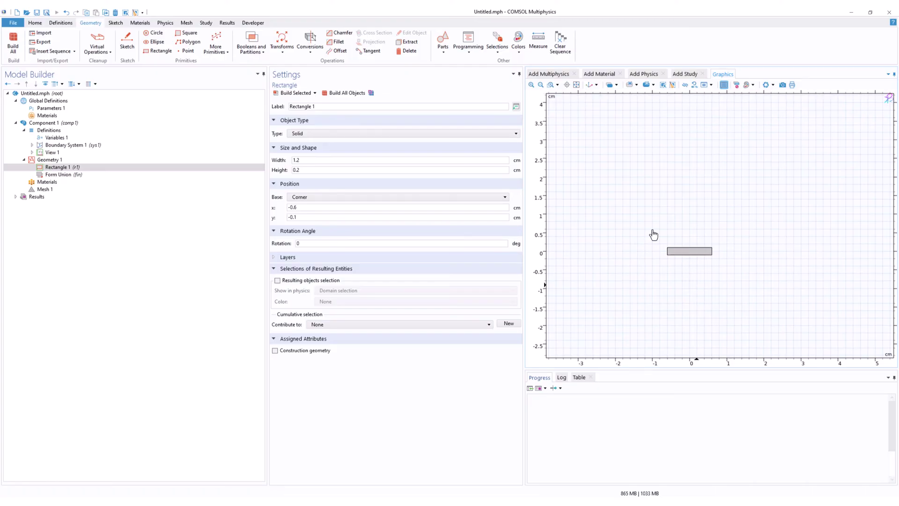
Sketch a circle of radius 2 cm centred on the origin around the rectangle.
{"action": "left_click", "coordinate": [116, 23]}
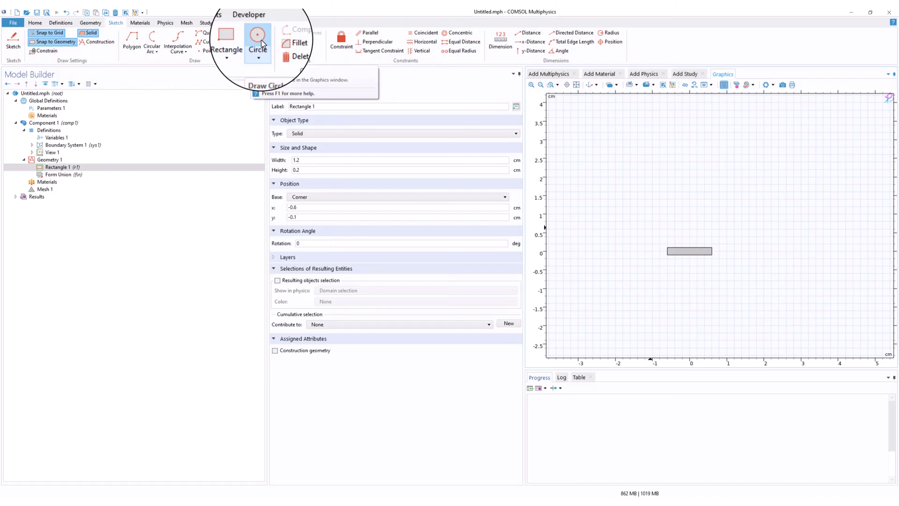
{"action": "left_click_drag", "start_coordinate": [668, 205], "coordinate": [688, 187]}
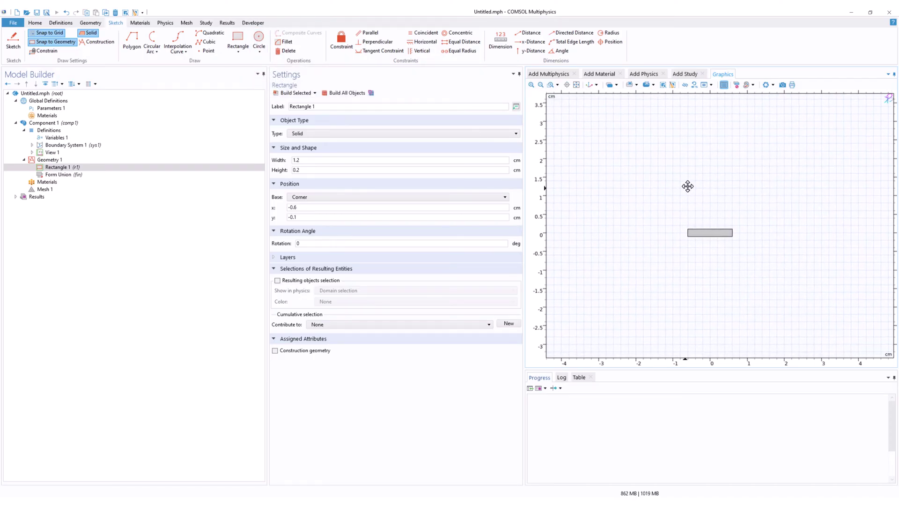
{"action": "scroll", "coordinate": [715, 232], "scroll_direction": "up", "scroll_amount": 2}
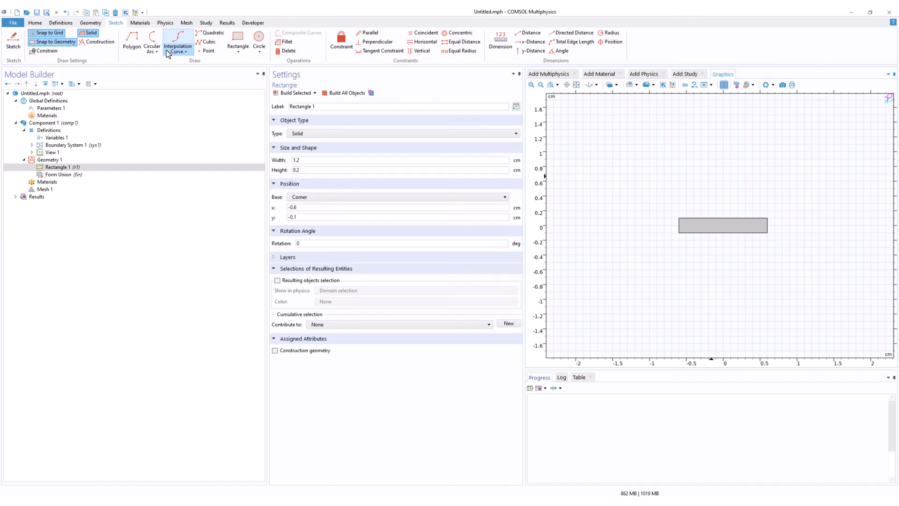
{"action": "left_click", "coordinate": [13, 41]}
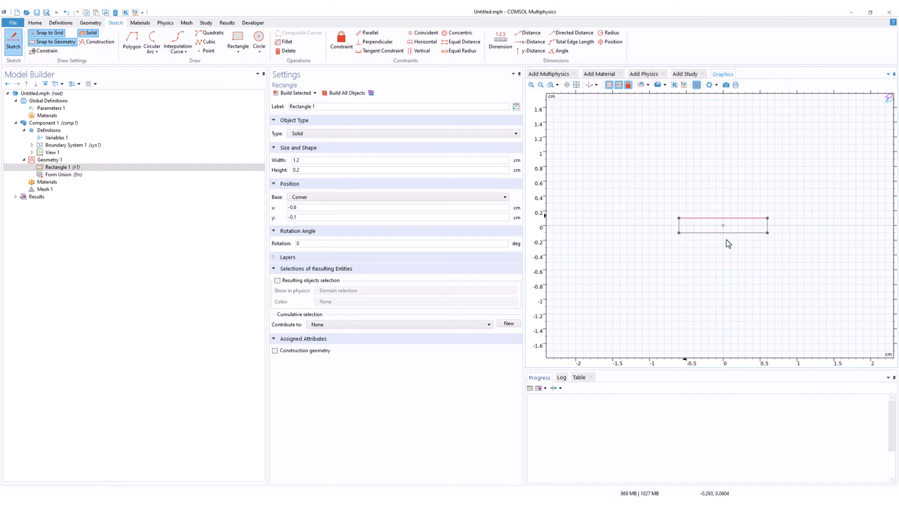
{"action": "scroll", "coordinate": [722, 189], "scroll_direction": "down", "scroll_amount": 2}
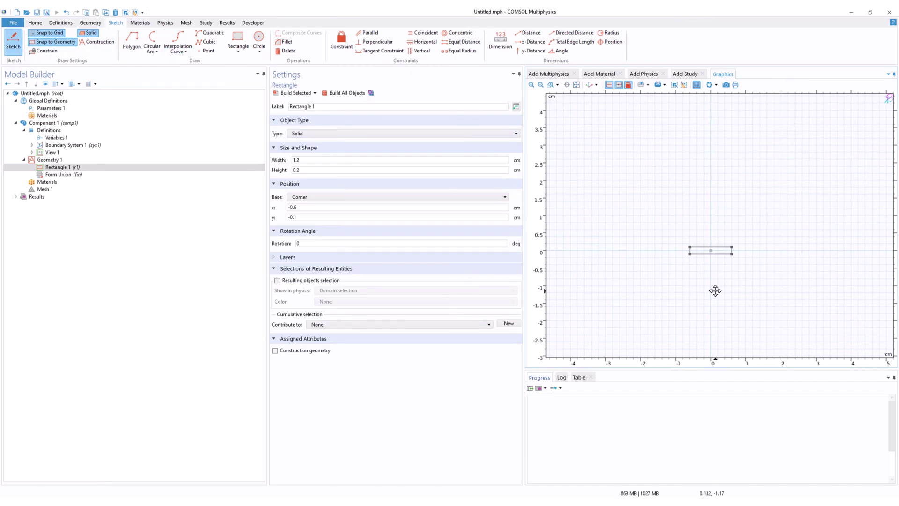
{"action": "scroll", "coordinate": [709, 237], "scroll_direction": "down", "scroll_amount": 1}
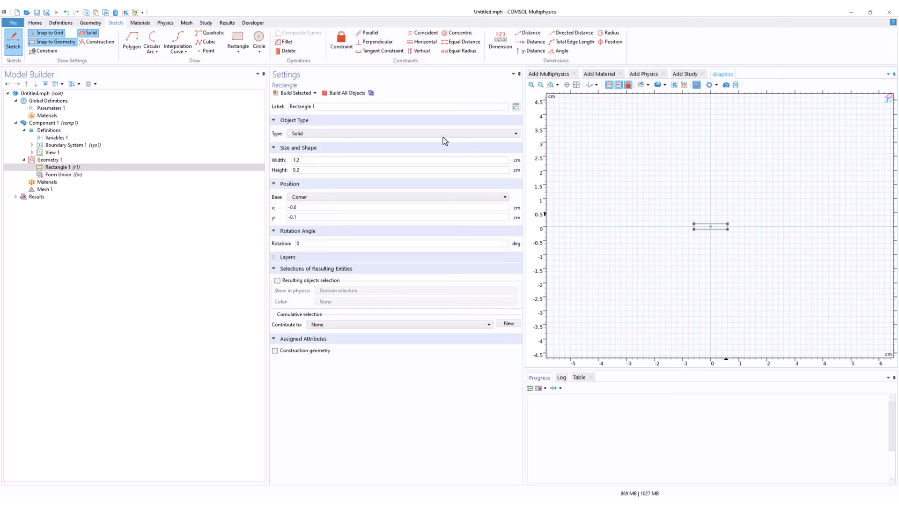
{"action": "left_click", "coordinate": [258, 40]}
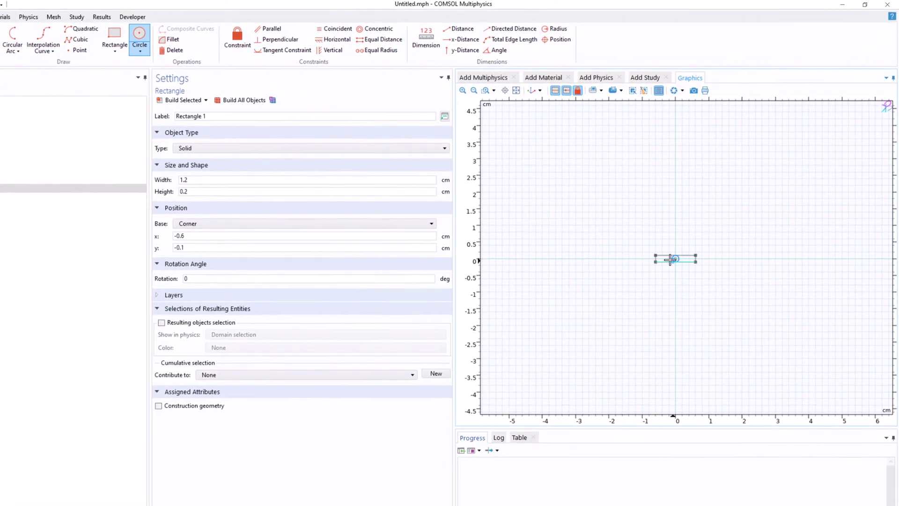
{"action": "left_click_drag", "start_coordinate": [671, 259], "coordinate": [608, 226]}
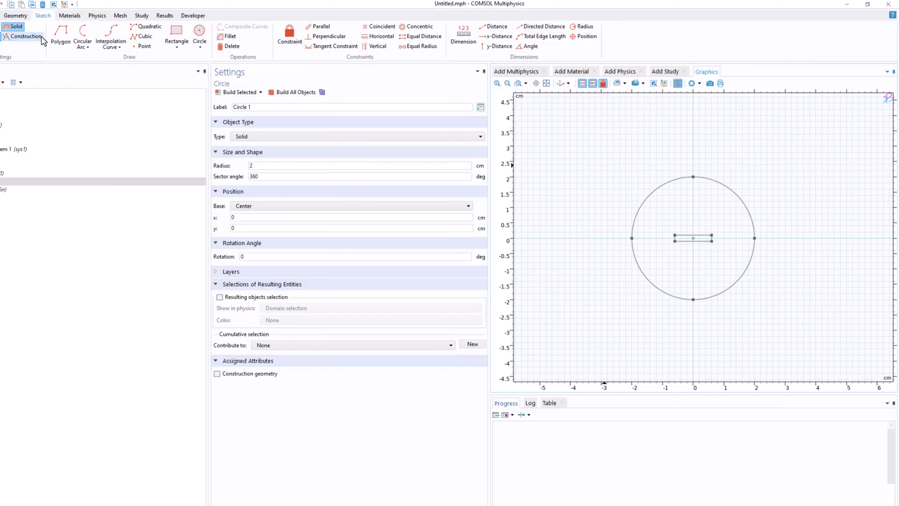
End sketch mode, zoom to extents on the filled circle, and select Geometry 1.
{"action": "left_click", "coordinate": [16, 16]}
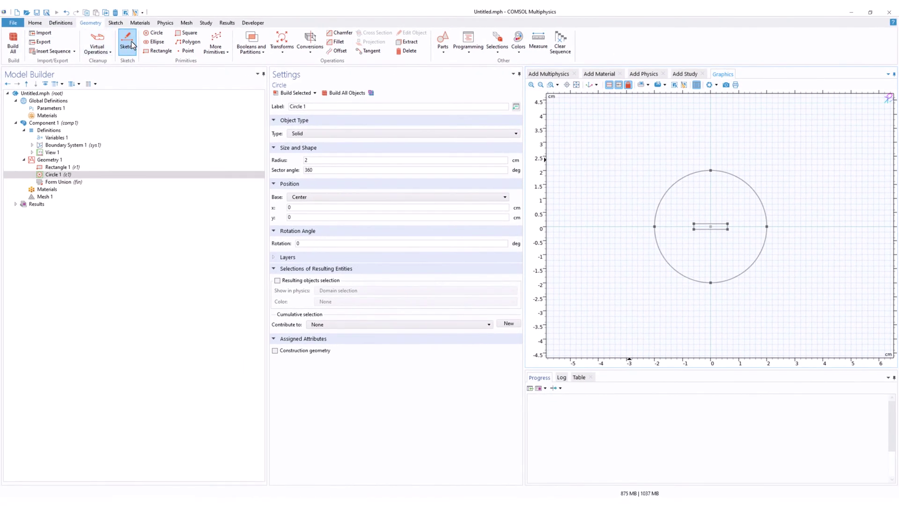
{"action": "left_click", "coordinate": [128, 44]}
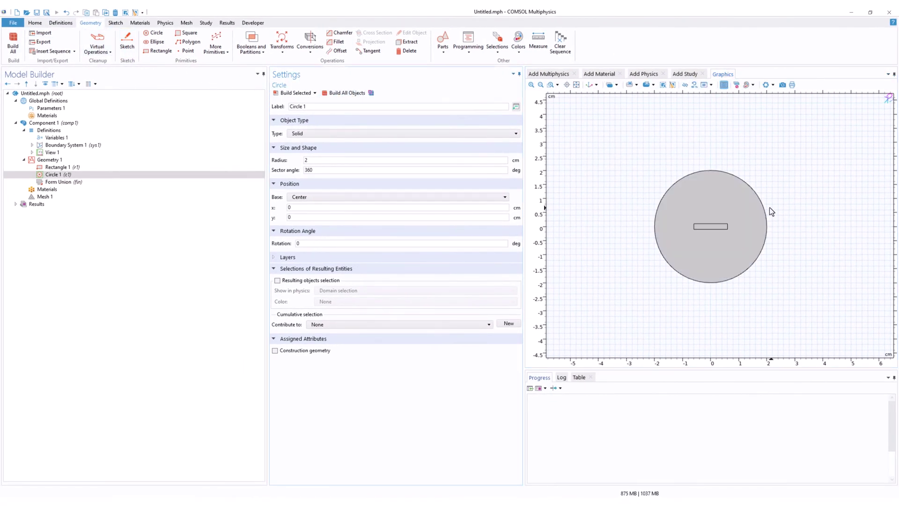
{"action": "left_click", "coordinate": [576, 86]}
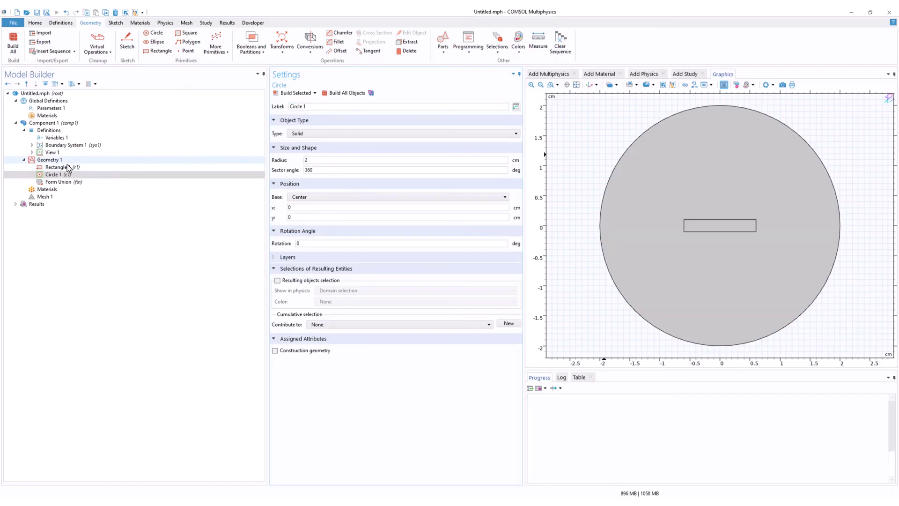
{"action": "left_click", "coordinate": [60, 160]}
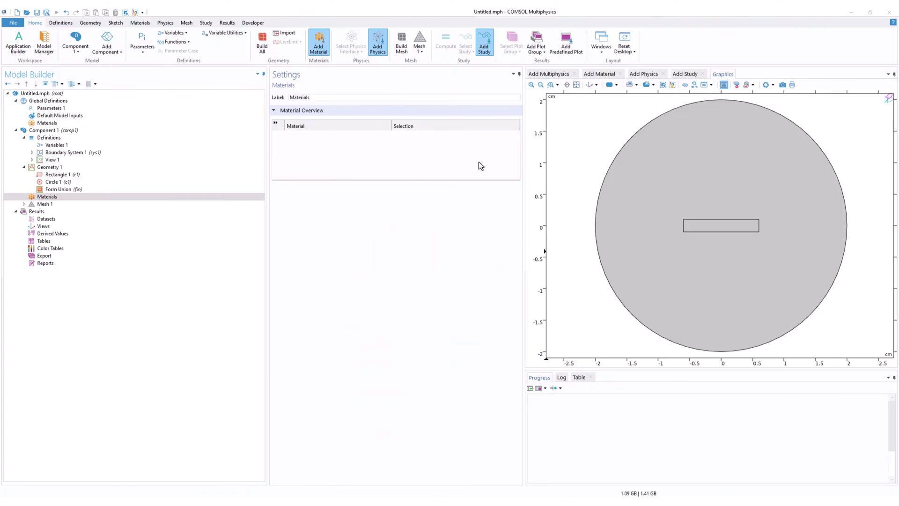
Add Magnetic Fields (mf) from AC/DC > Electromagnetic Fields to Component 1.
{"action": "left_click", "coordinate": [643, 74]}
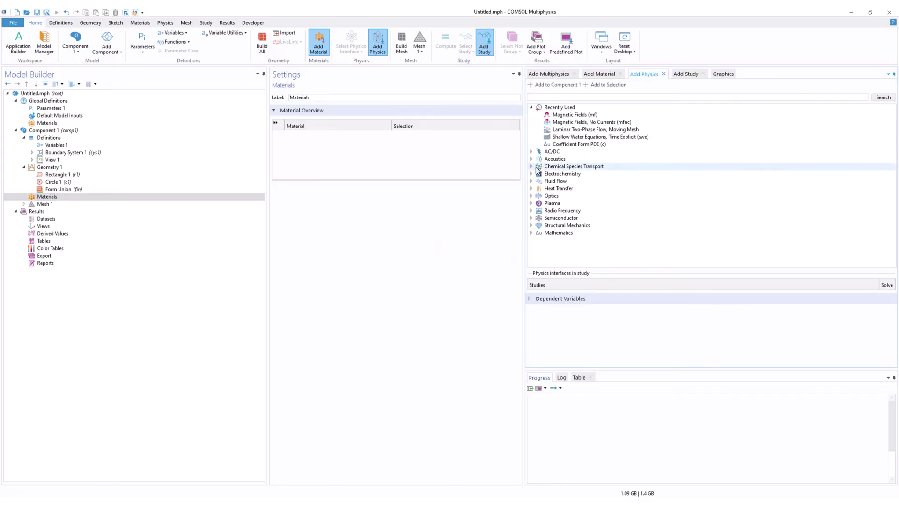
{"action": "left_click", "coordinate": [531, 152]}
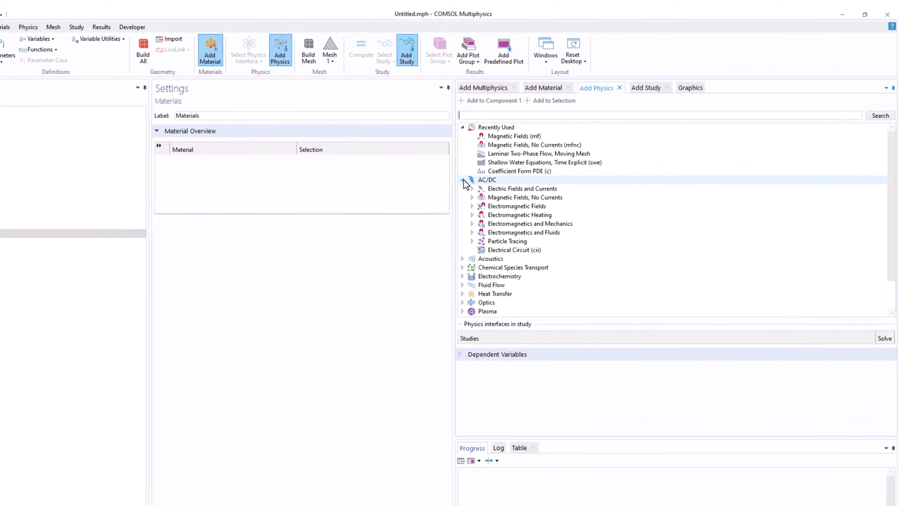
{"action": "left_click", "coordinate": [473, 207]}
{"action": "left_click", "coordinate": [505, 215]}
{"action": "right_click", "coordinate": [505, 215]}
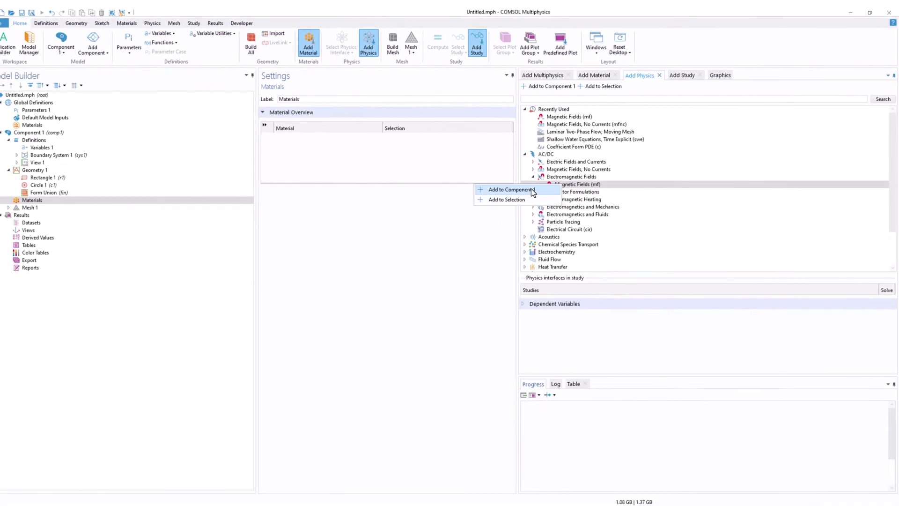
{"action": "left_click", "coordinate": [480, 217]}
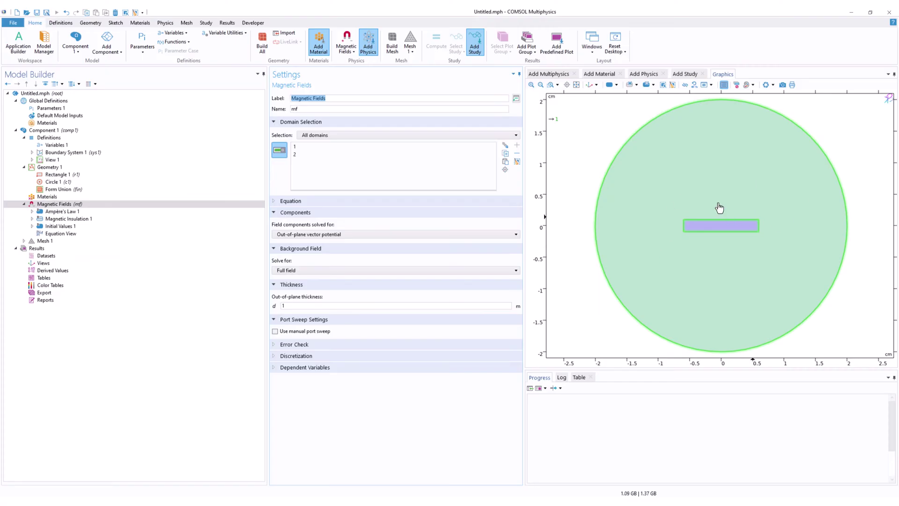
Add BMN-38 from AC/DC > Magnetic Materials (Bomatec) > NdFeB to Component 1.
{"action": "left_click", "coordinate": [61, 197]}
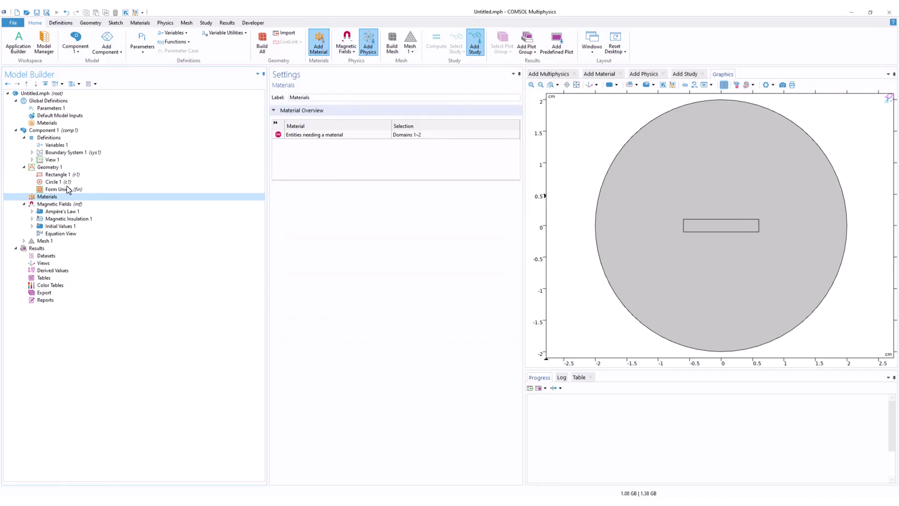
{"action": "left_click", "coordinate": [140, 23]}
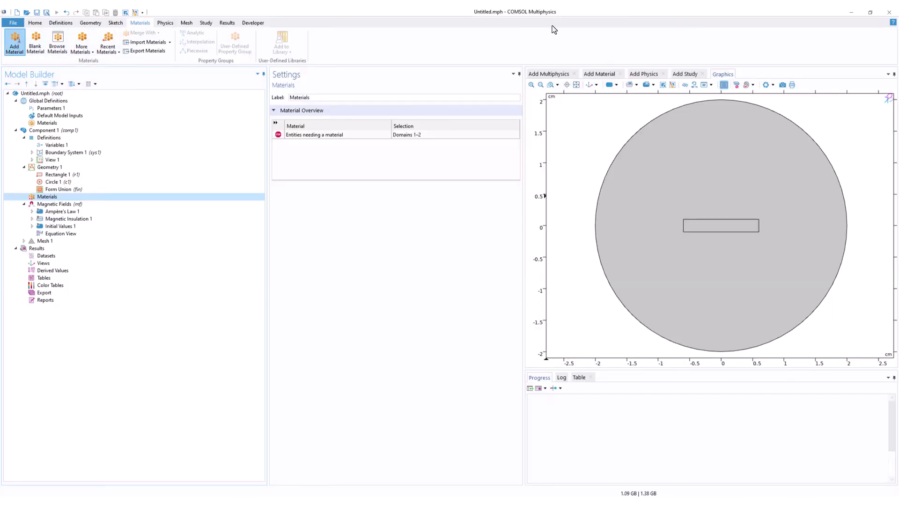
{"action": "left_click", "coordinate": [597, 74]}
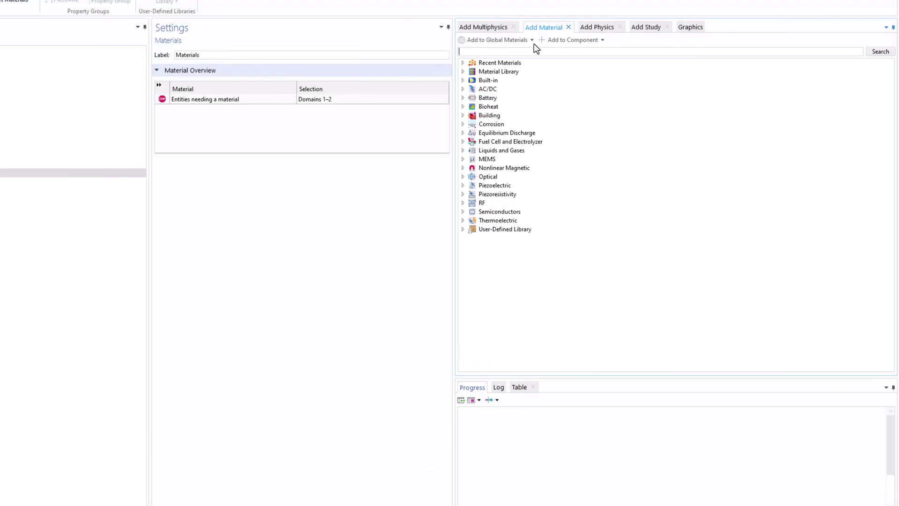
{"action": "left_click", "coordinate": [462, 89]}
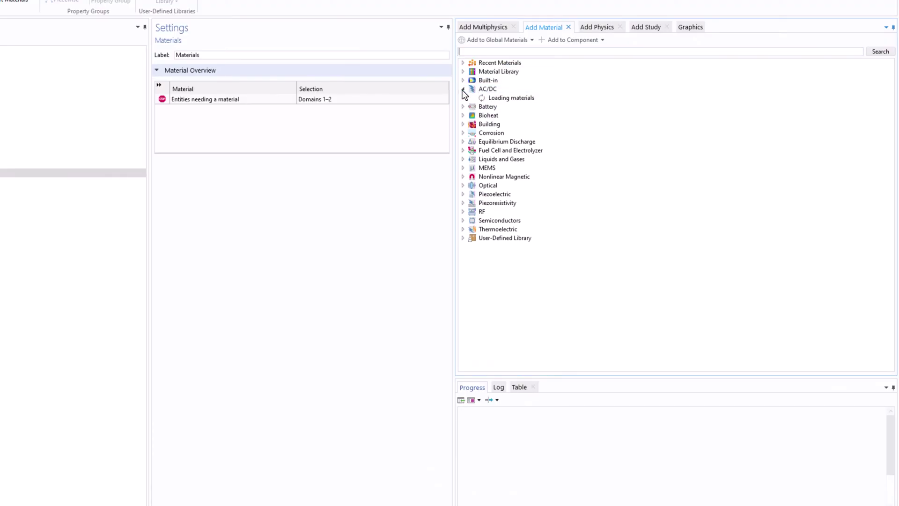
{"action": "left_click", "coordinate": [472, 97]}
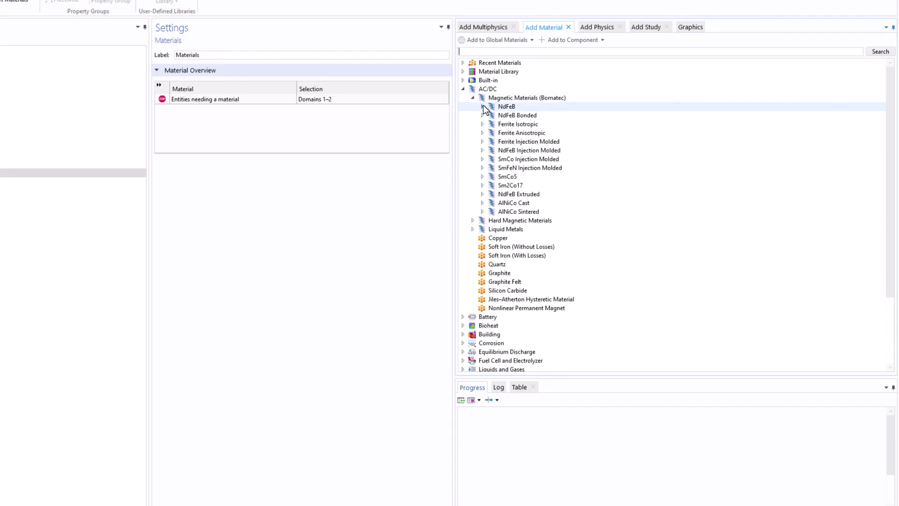
{"action": "left_click", "coordinate": [483, 106]}
{"action": "left_click", "coordinate": [525, 124]}
{"action": "right_click", "coordinate": [524, 125]}
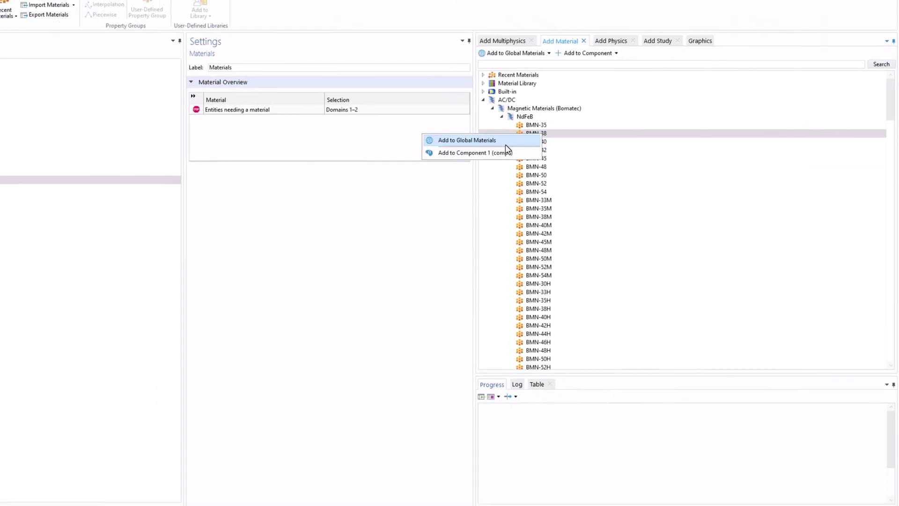
{"action": "left_click", "coordinate": [479, 142]}
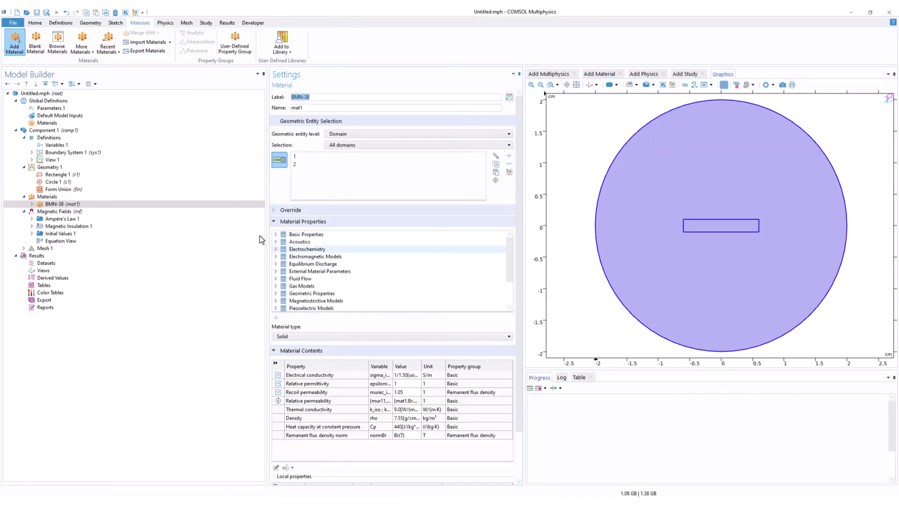
Add a blank material labelled Air and assign it to the circle domain.
{"action": "left_click", "coordinate": [46, 197]}
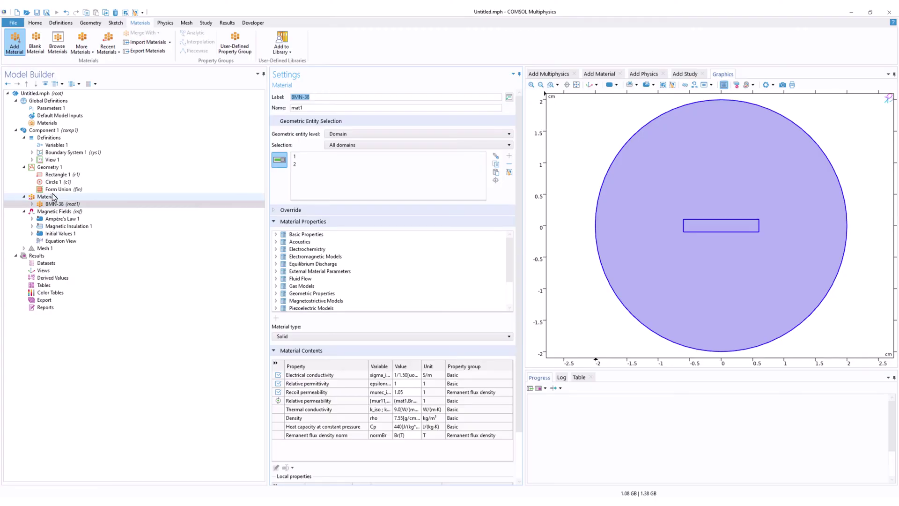
{"action": "right_click", "coordinate": [52, 196]}
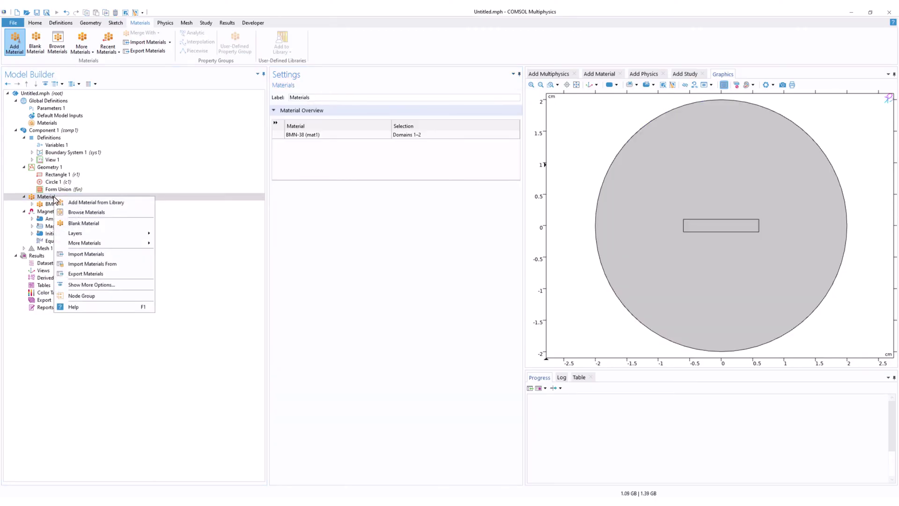
{"action": "left_click", "coordinate": [71, 223]}
{"action": "triple_click", "coordinate": [341, 97]}
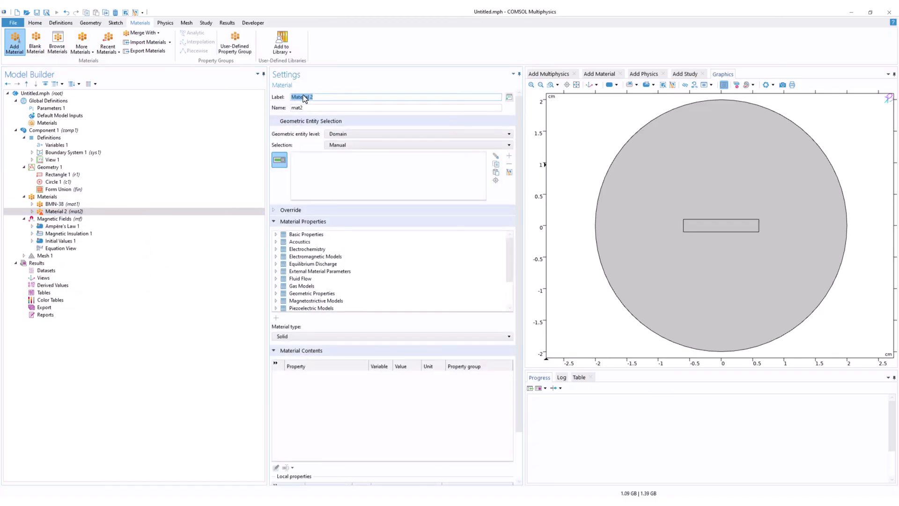
{"action": "key", "text": "Return"}
{"action": "left_click", "coordinate": [711, 212]}
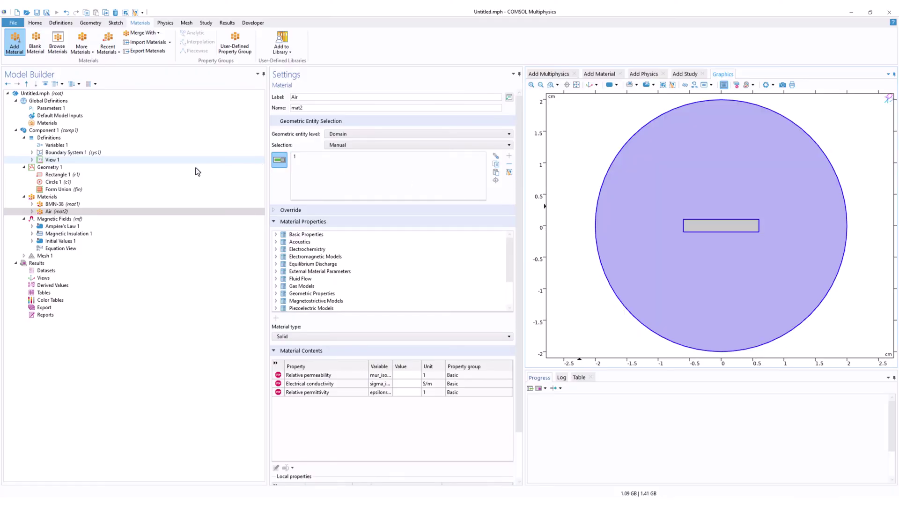
Remove domain 1 from BMN-38 so it covers only the rectangle, then review both materials.
{"action": "left_click", "coordinate": [67, 205]}
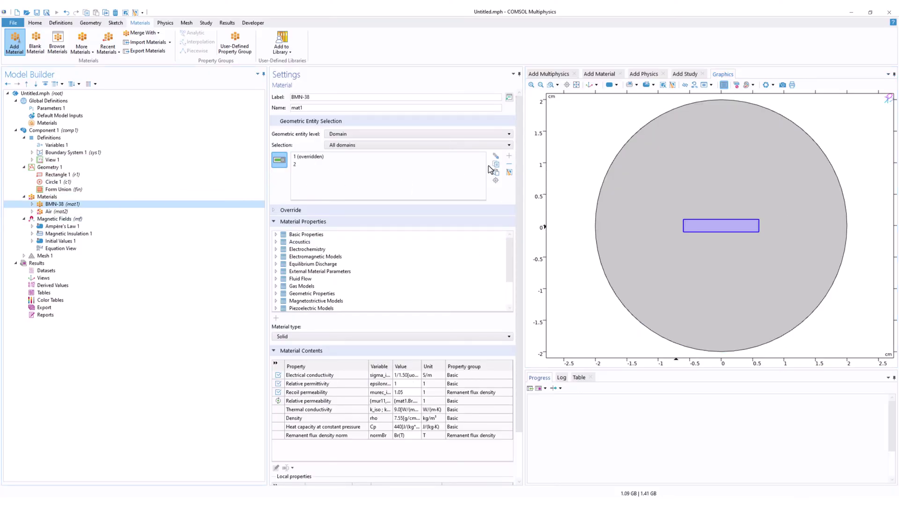
{"action": "left_click", "coordinate": [319, 157]}
{"action": "left_click", "coordinate": [510, 162]}
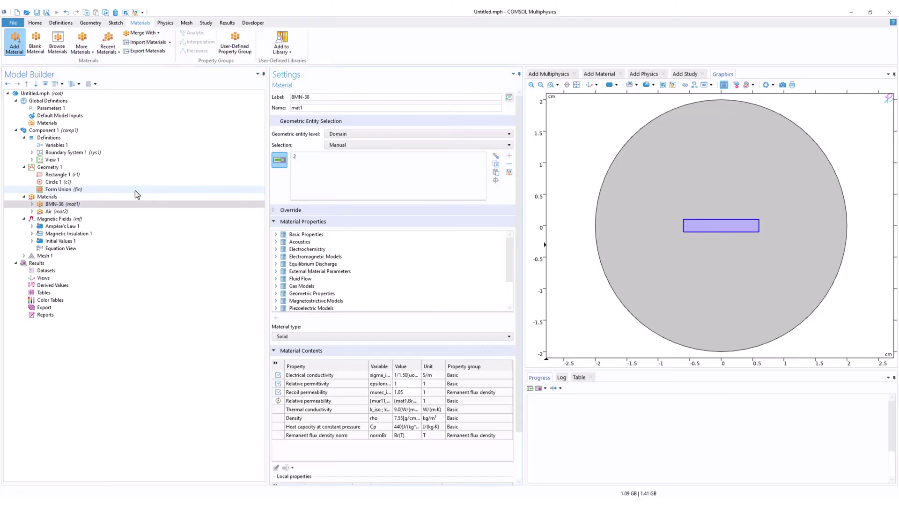
{"action": "left_click", "coordinate": [61, 211]}
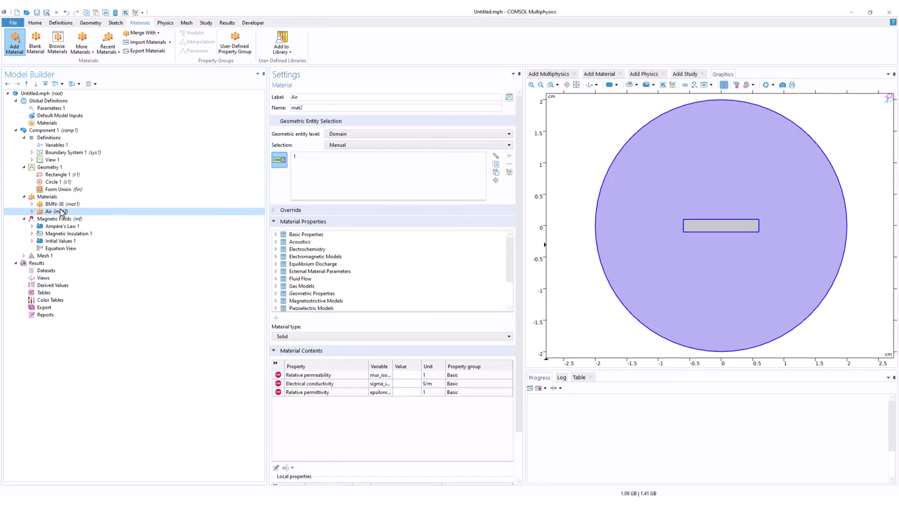
{"action": "left_click", "coordinate": [65, 204]}
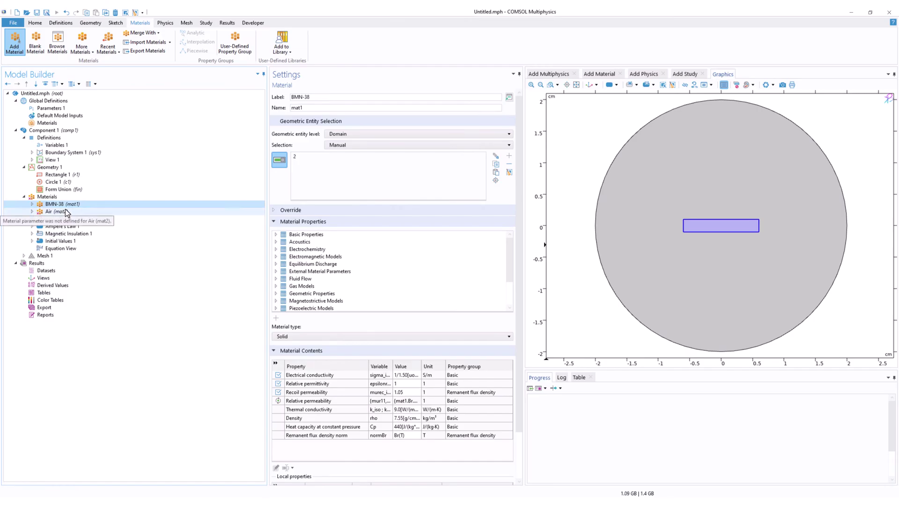
{"action": "left_click", "coordinate": [66, 210]}
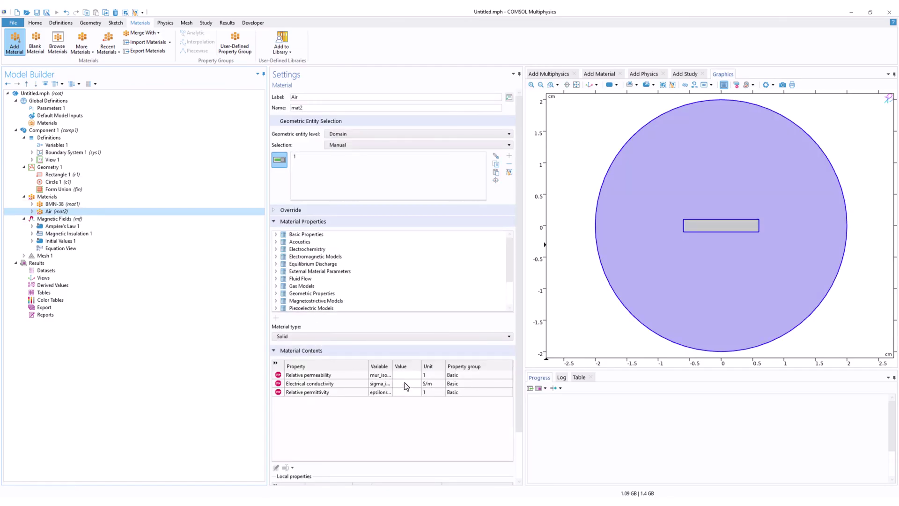
Enter Air's electrical conductivity 0, relative permeability 1 and relative permittivity 1.
{"action": "left_click", "coordinate": [410, 383]}
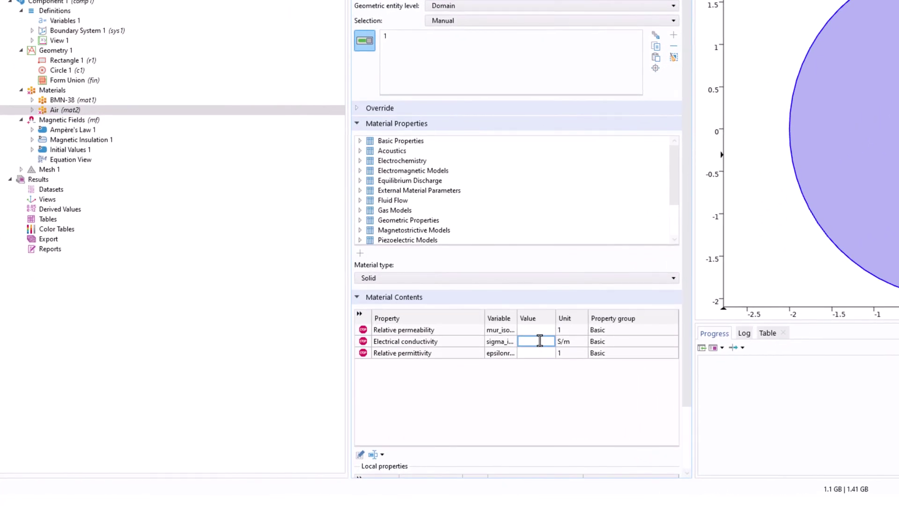
{"action": "type", "text": "0"}
{"action": "left_click", "coordinate": [536, 329]}
{"action": "type", "text": "1"}
{"action": "left_click", "coordinate": [531, 354]}
{"action": "type", "text": "11"}
{"action": "key", "text": "BackSpace"}
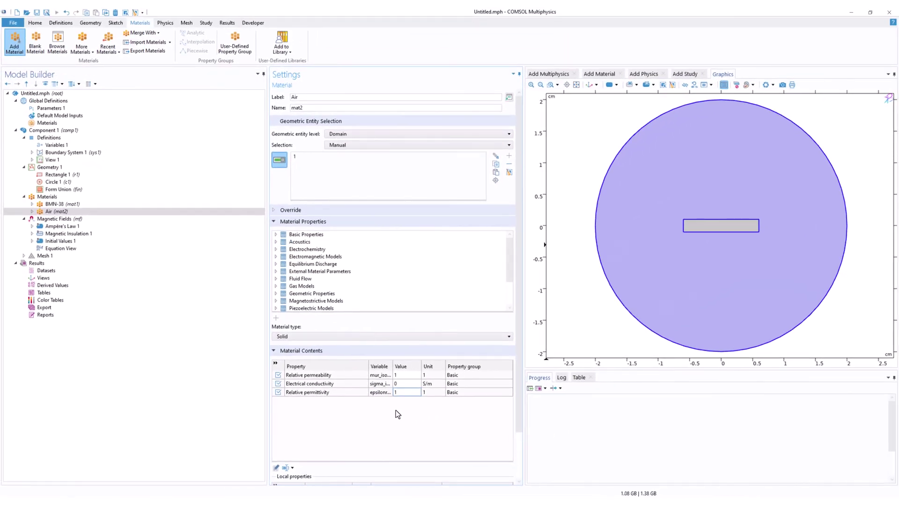
{"action": "left_click", "coordinate": [70, 219]}
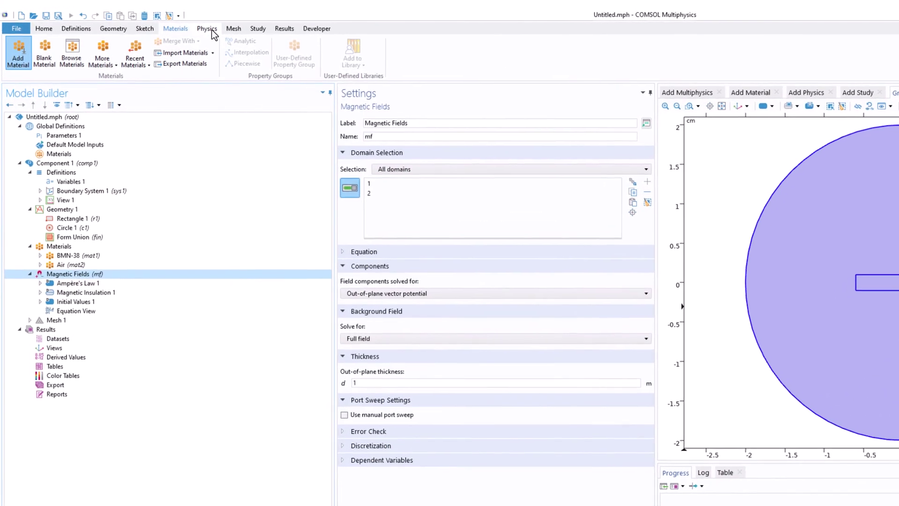
Add a Magnet domain feature and apply it to the rectangle, domain 2.
{"action": "left_click", "coordinate": [210, 30]}
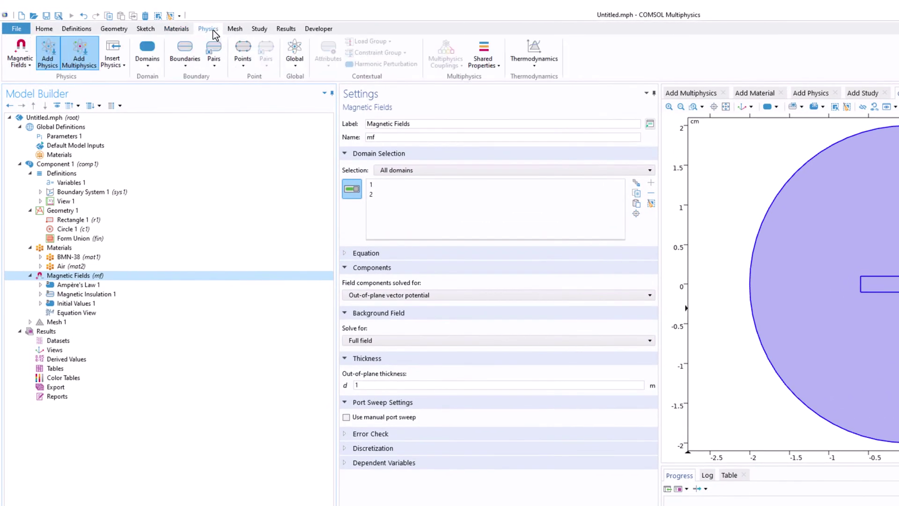
{"action": "left_click", "coordinate": [154, 67]}
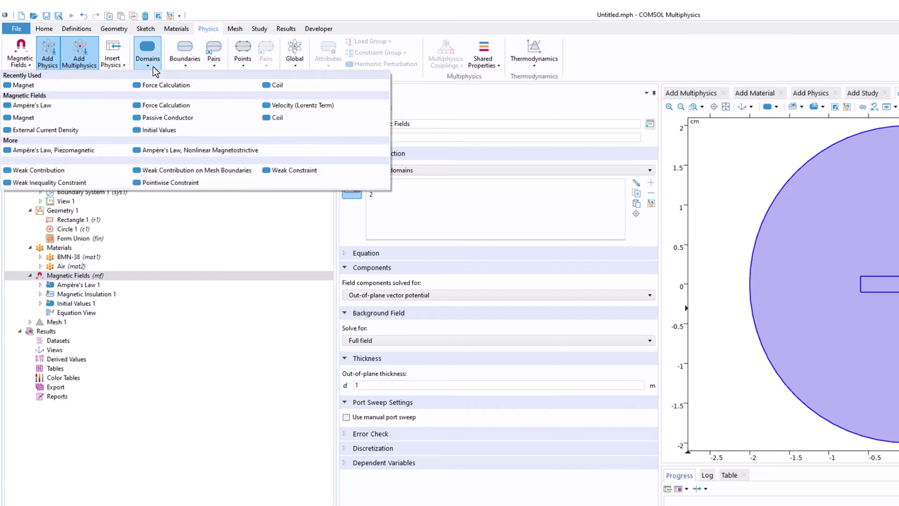
{"action": "left_click", "coordinate": [23, 86]}
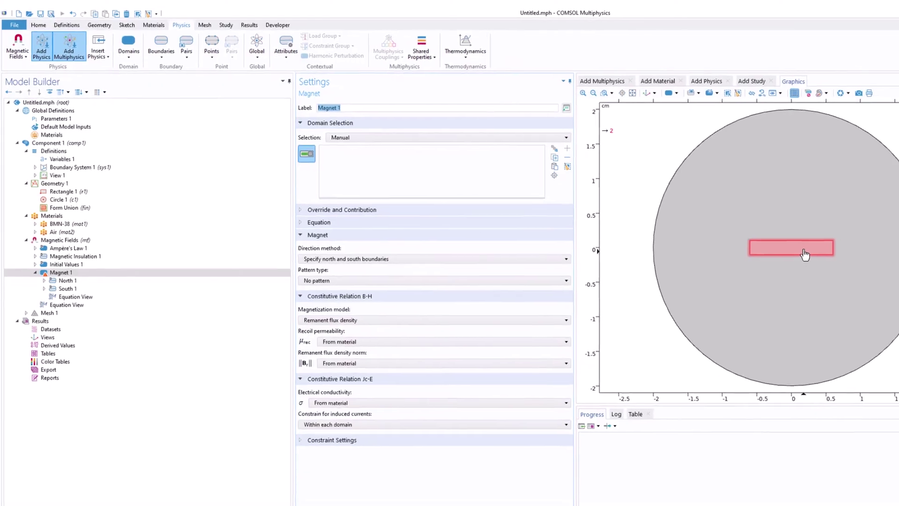
{"action": "left_click", "coordinate": [895, 288]}
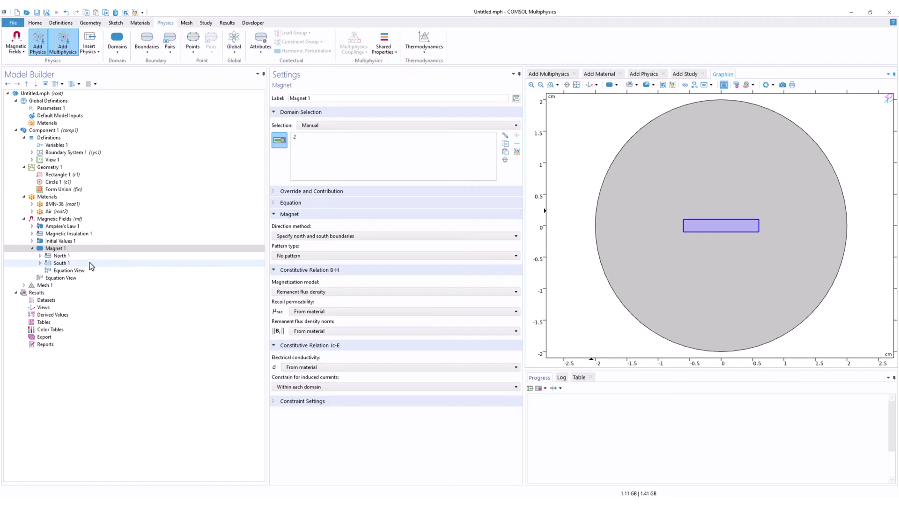
{"action": "left_click", "coordinate": [60, 250]}
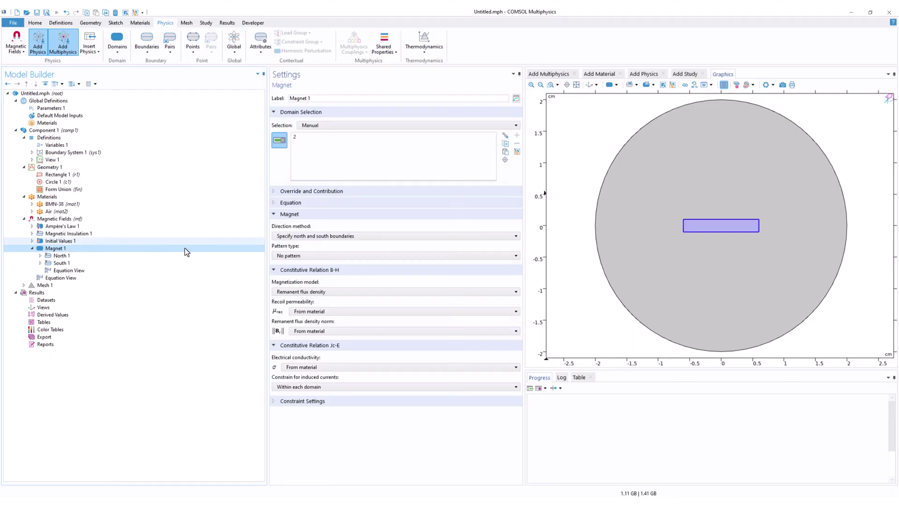
Assign North 1 to the rectangle's left edge and South 1 to its right edge (boundary 4).
{"action": "left_click", "coordinate": [61, 256]}
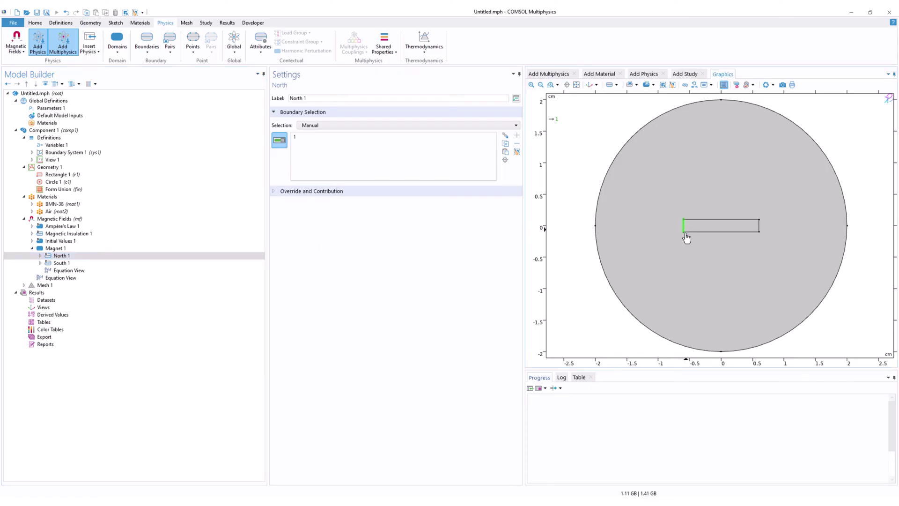
{"action": "left_click", "coordinate": [60, 263]}
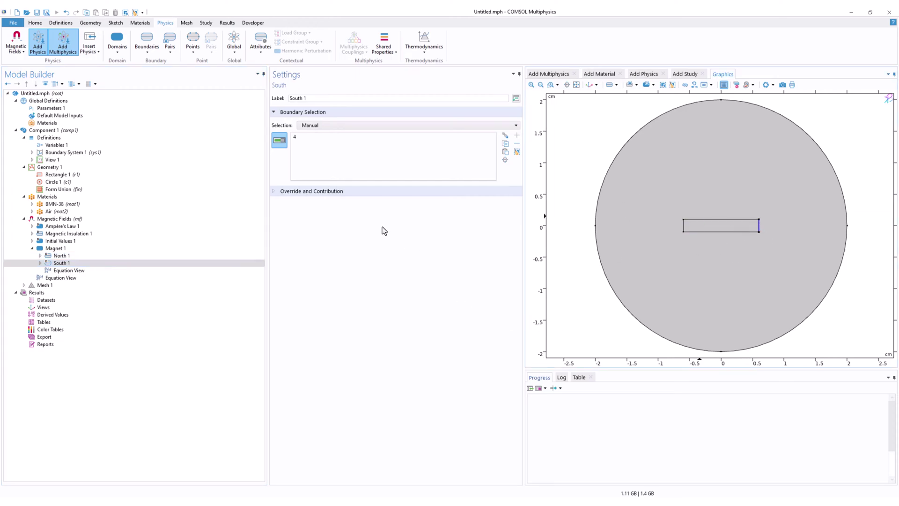
{"action": "left_click", "coordinate": [55, 248]}
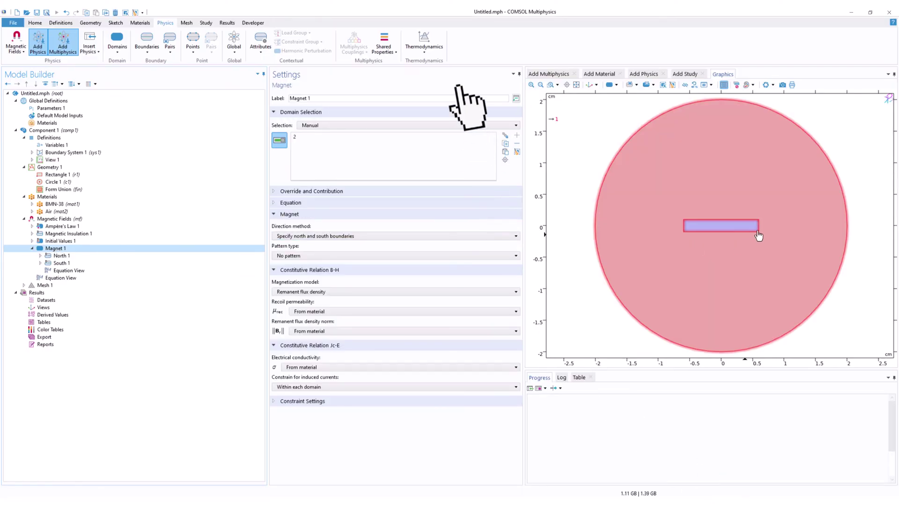
{"action": "left_click", "coordinate": [94, 256]}
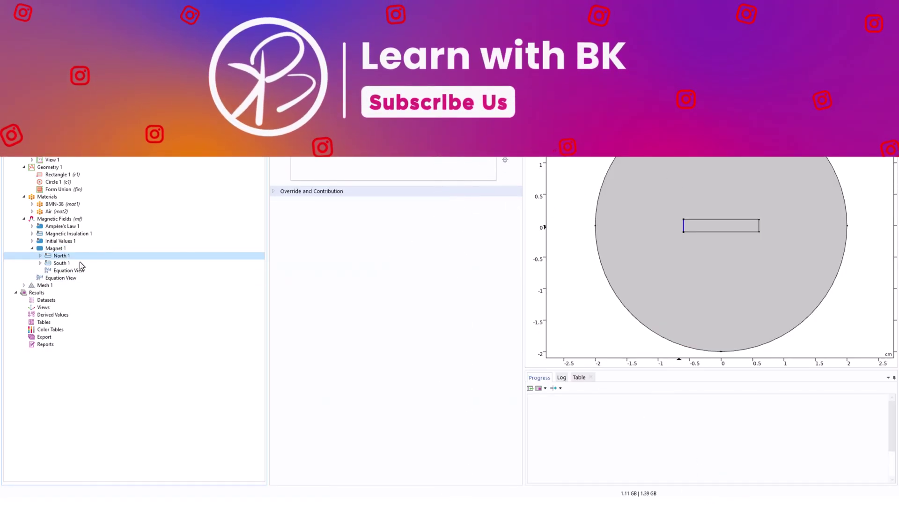
{"action": "left_click", "coordinate": [60, 263]}
{"action": "left_click", "coordinate": [759, 227]}
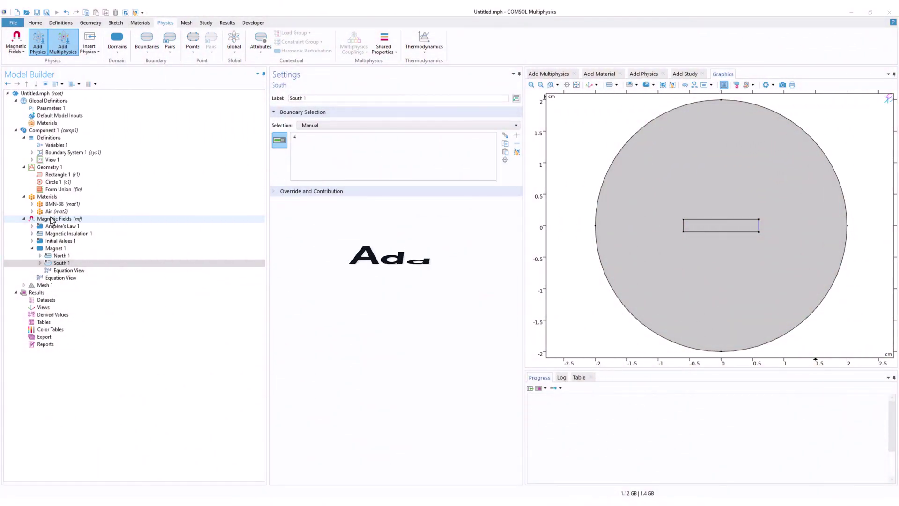
Add a physics-controlled mesh and delete the original user-controlled Mesh 1.
{"action": "left_click", "coordinate": [47, 285]}
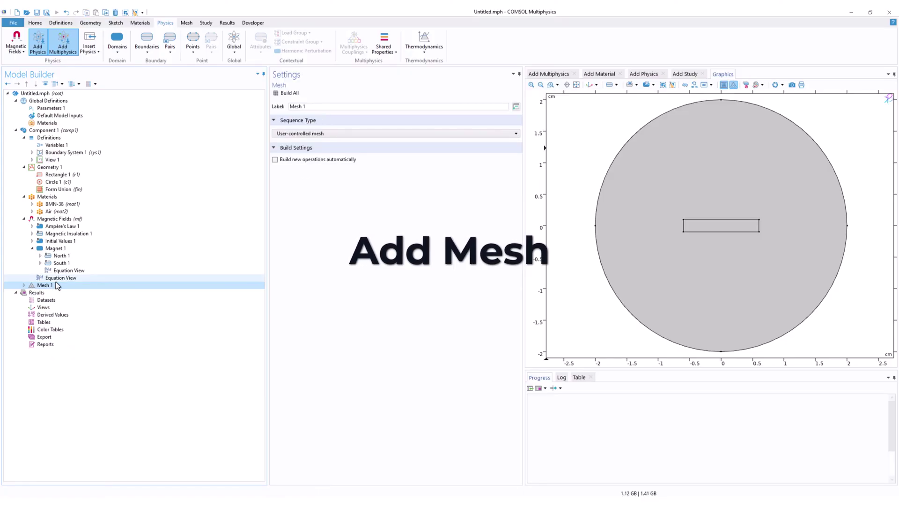
{"action": "left_click", "coordinate": [24, 285]}
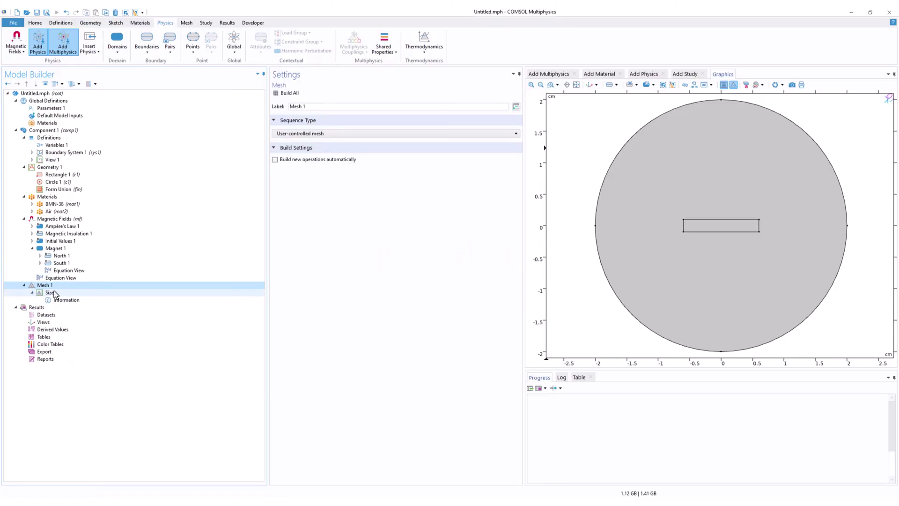
{"action": "left_click", "coordinate": [187, 24]}
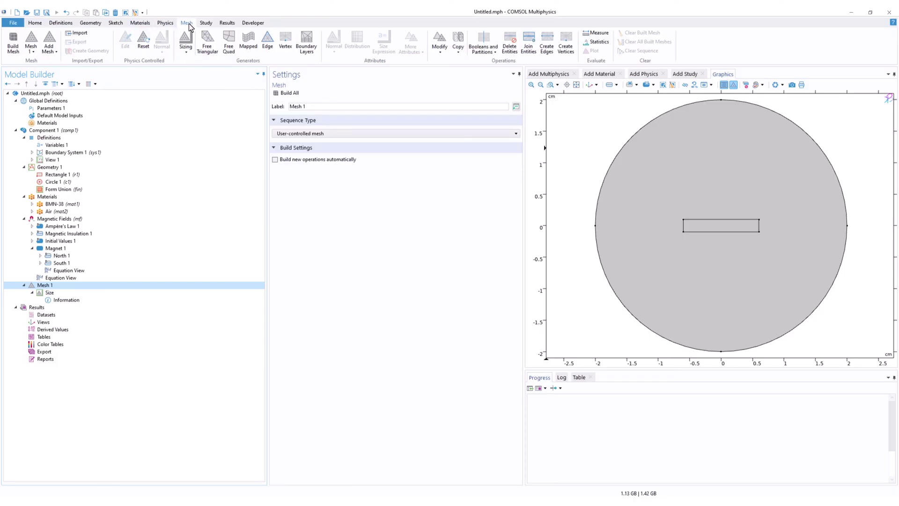
{"action": "left_click", "coordinate": [49, 40]}
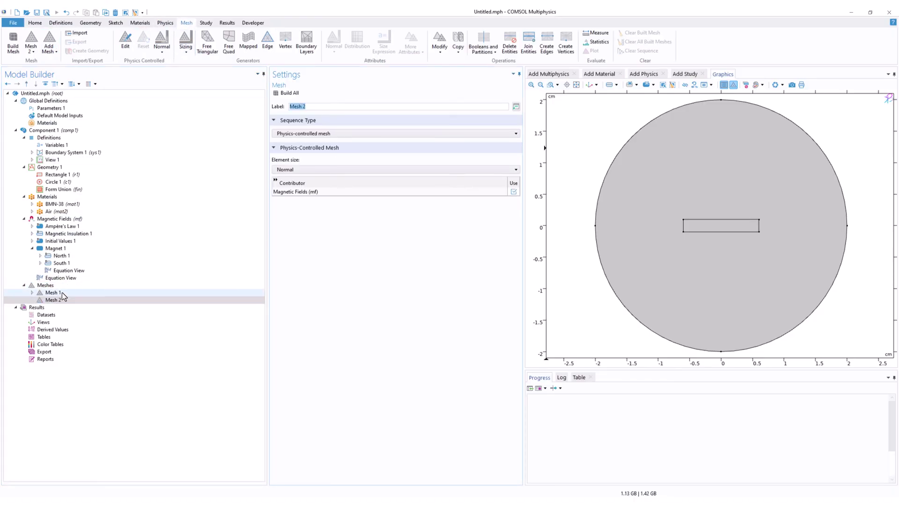
{"action": "left_click", "coordinate": [62, 292]}
{"action": "key", "text": "Delete"}
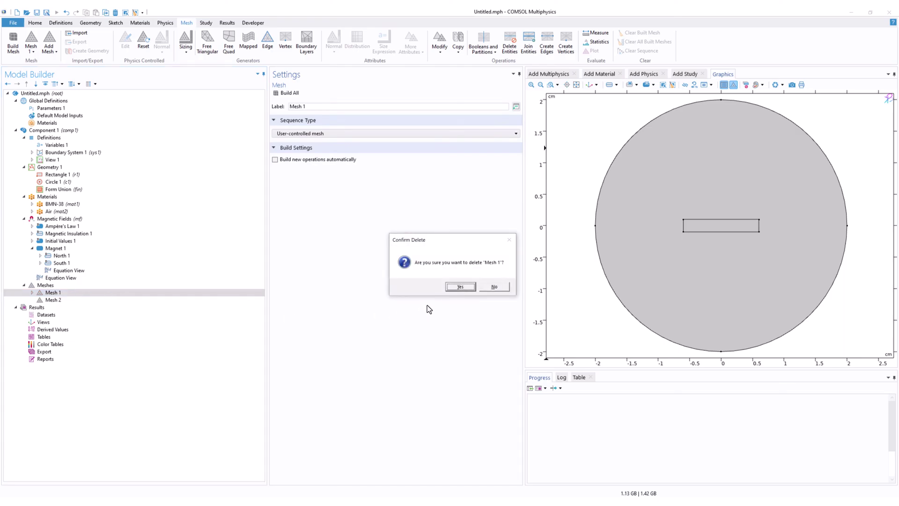
{"action": "left_click", "coordinate": [460, 286]}
Rename Mesh 2 to Mesh 1 and build it at Normal element size.
{"action": "left_click", "coordinate": [56, 286]}
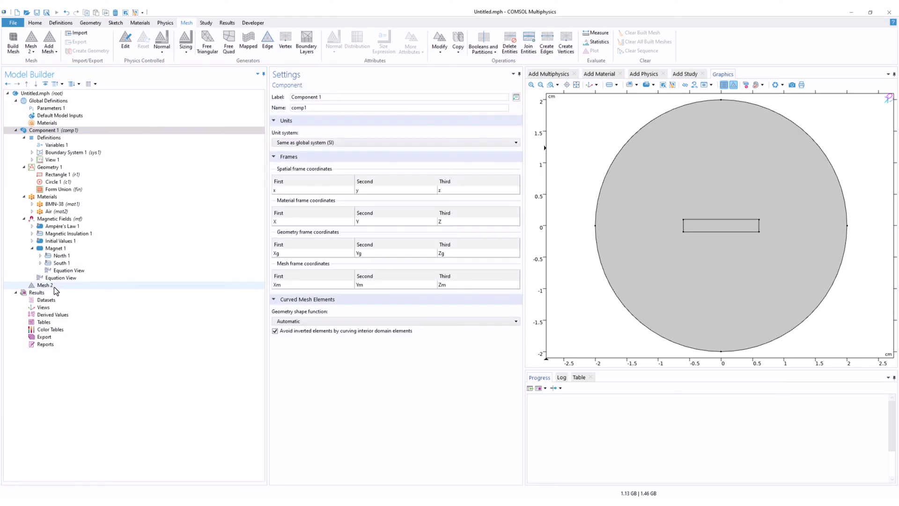
{"action": "left_click", "coordinate": [303, 106]}
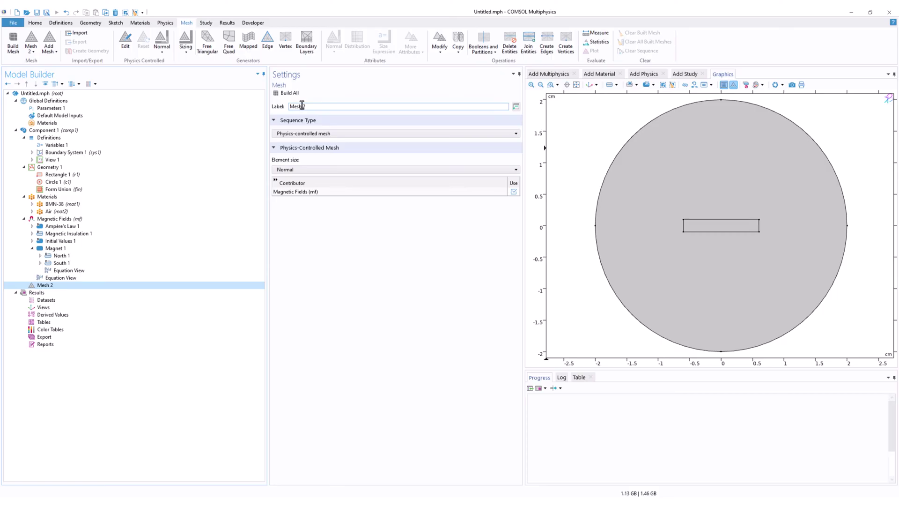
{"action": "type", "text": "1"}
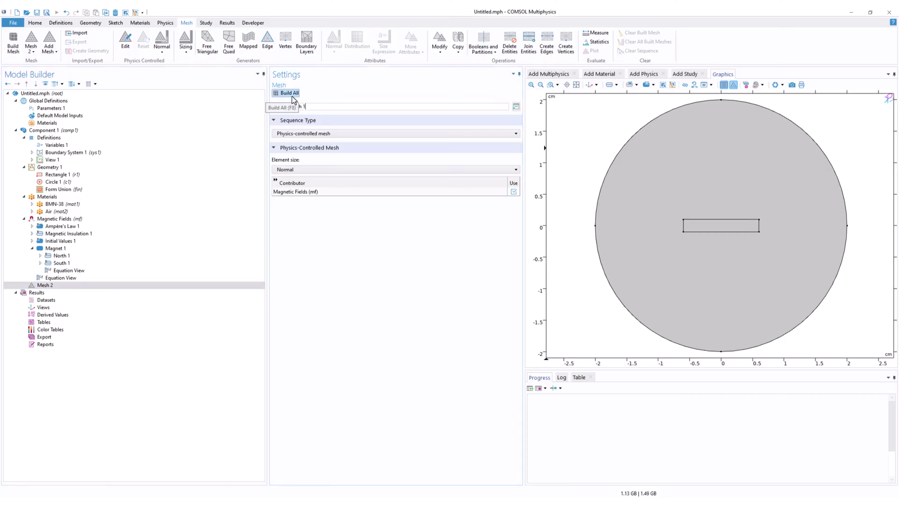
{"action": "left_click", "coordinate": [66, 285]}
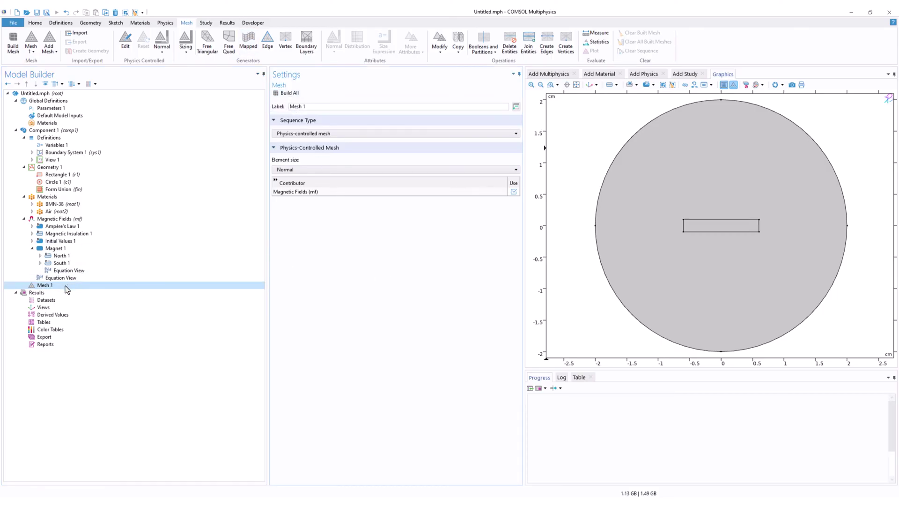
{"action": "left_click", "coordinate": [293, 94]}
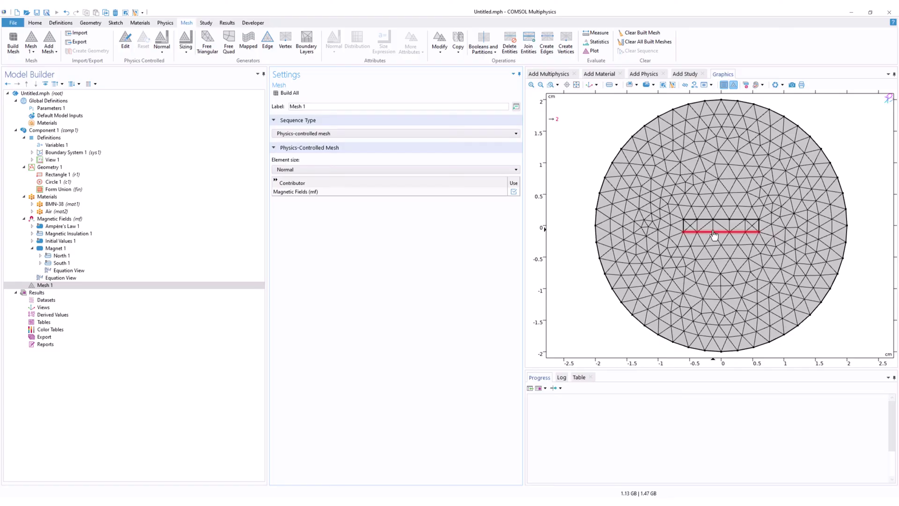
Add a Free Triangular 2 node under Mesh 1 from the Mesh ribbon.
{"action": "scroll", "coordinate": [724, 233], "scroll_direction": "up", "scroll_amount": 4}
{"action": "scroll", "coordinate": [731, 167], "scroll_direction": "down", "scroll_amount": 2}
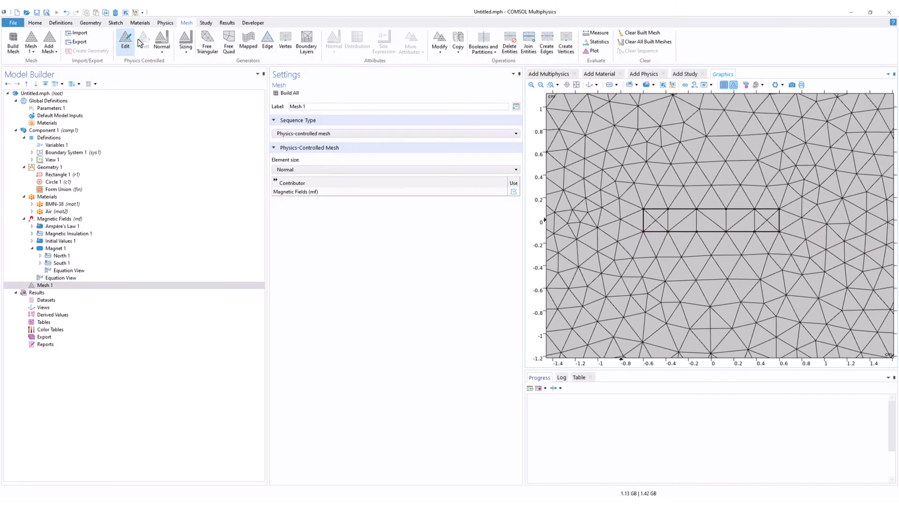
{"action": "left_click", "coordinate": [185, 50]}
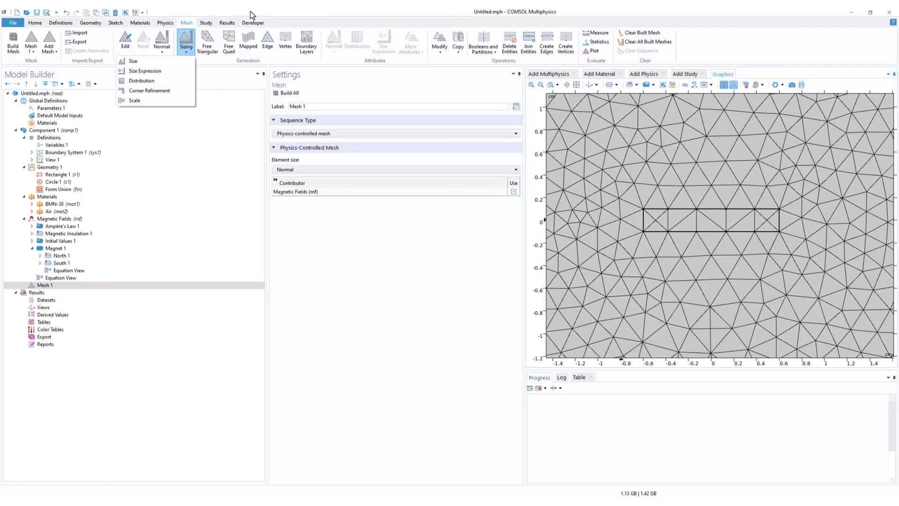
{"action": "left_click", "coordinate": [217, 41]}
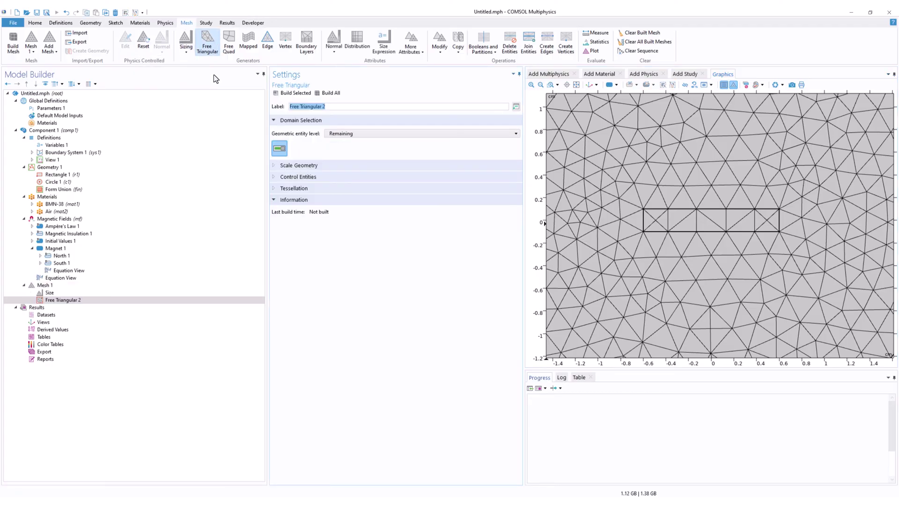
Add a Size node to Free Triangular 2 and apply it to domain 2, the magnet rectangle.
{"action": "right_click", "coordinate": [80, 300]}
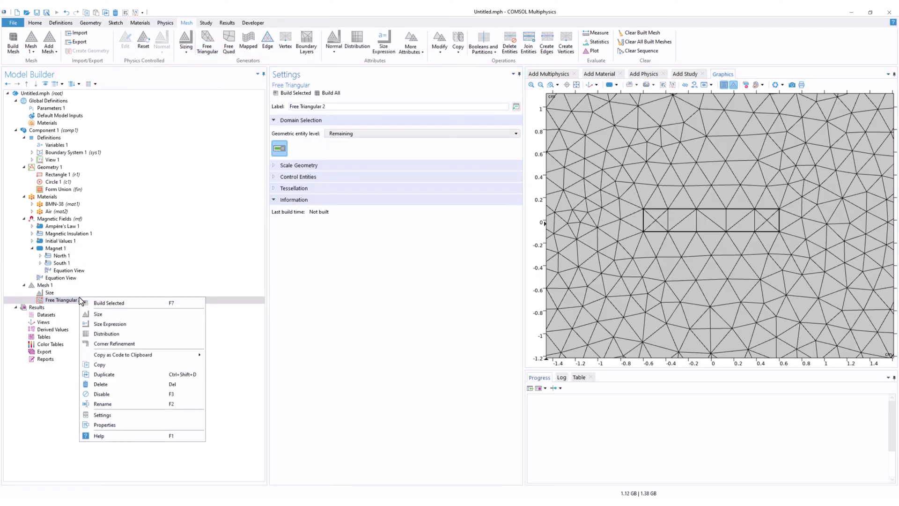
{"action": "left_click", "coordinate": [105, 314]}
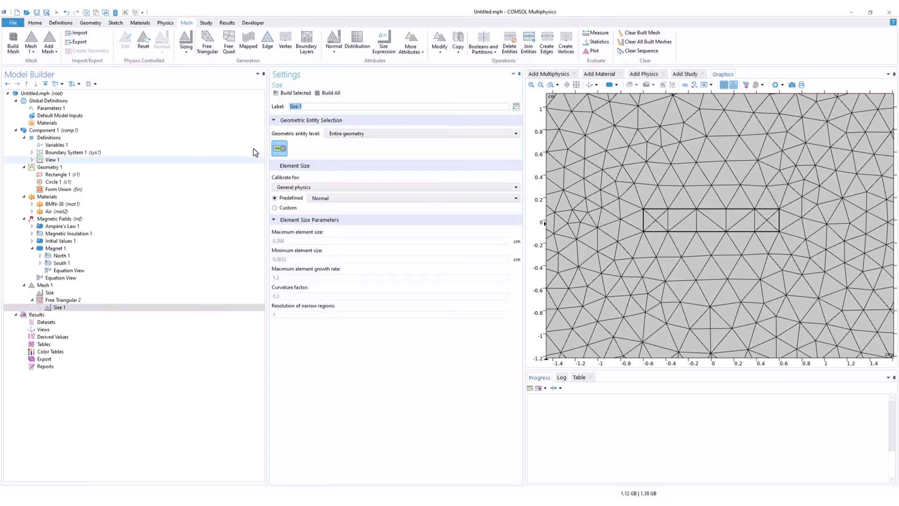
{"action": "left_click", "coordinate": [359, 134]}
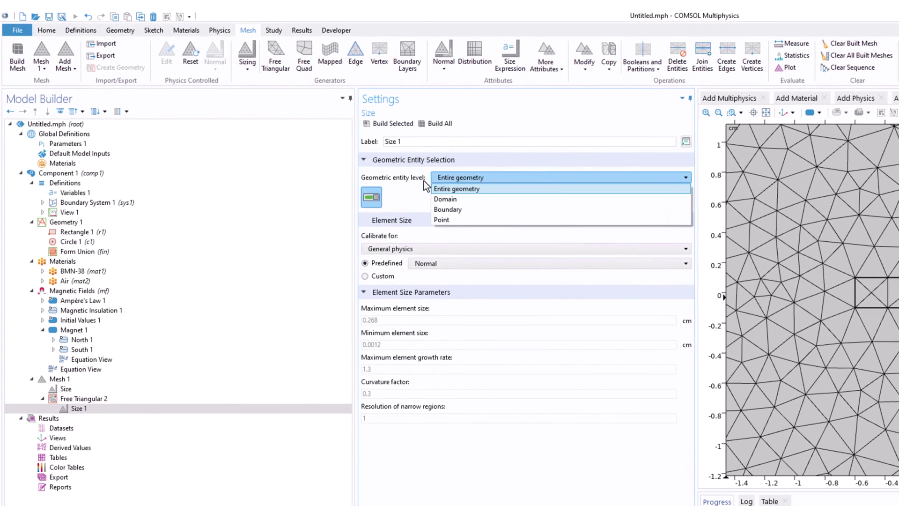
{"action": "left_click", "coordinate": [459, 199]}
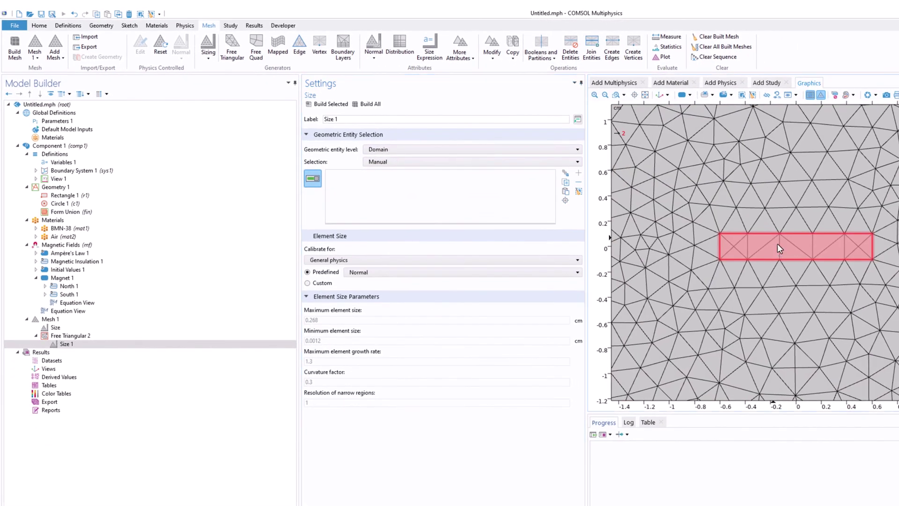
{"action": "left_click", "coordinate": [860, 303]}
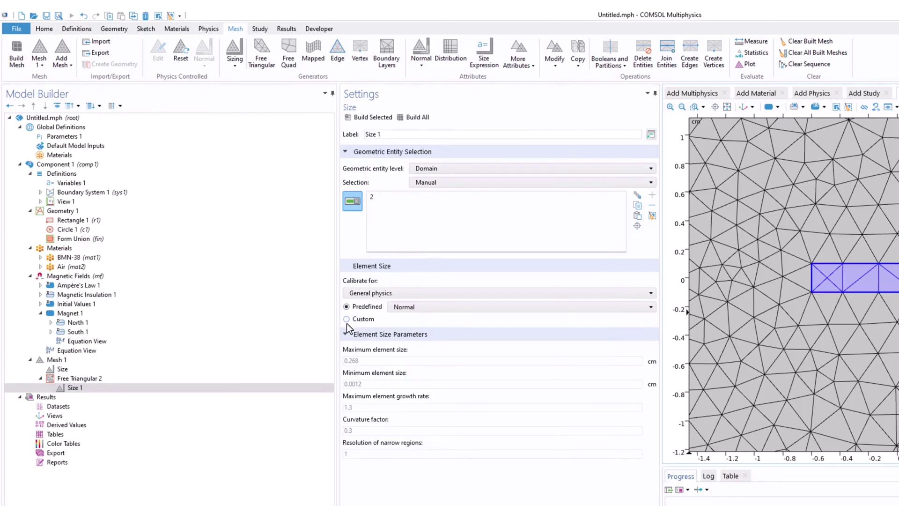
Set custom element sizes: maximum 0.05 cm, minimum 0.001 cm, growth rate 1.2.
{"action": "left_click", "coordinate": [346, 320]}
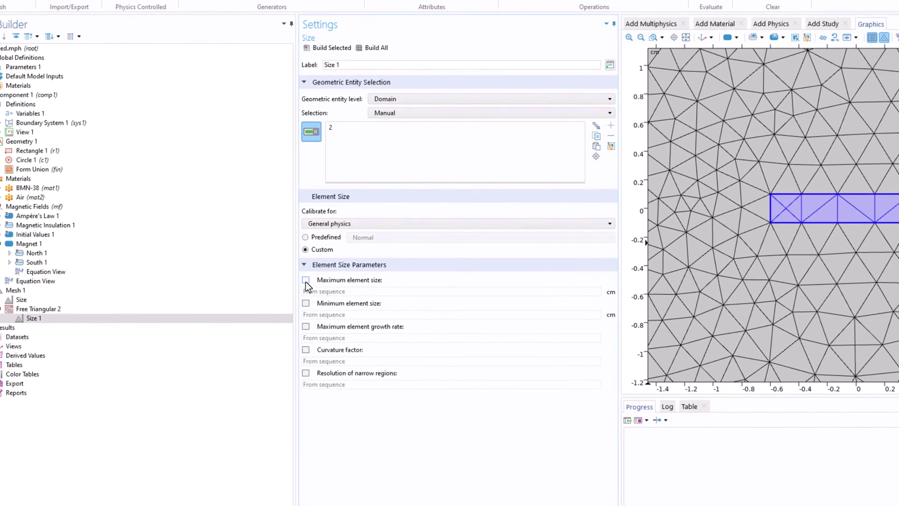
{"action": "double_click", "coordinate": [311, 291]}
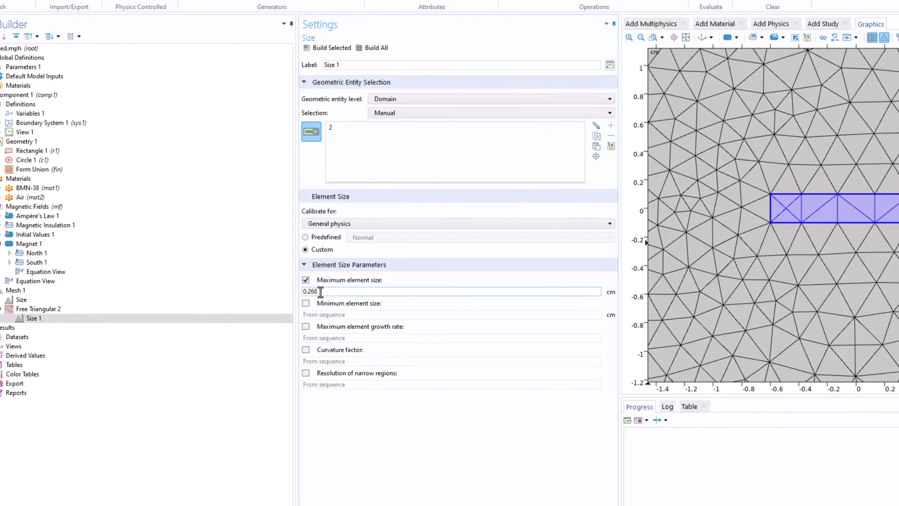
{"action": "type", "text": "0.05"}
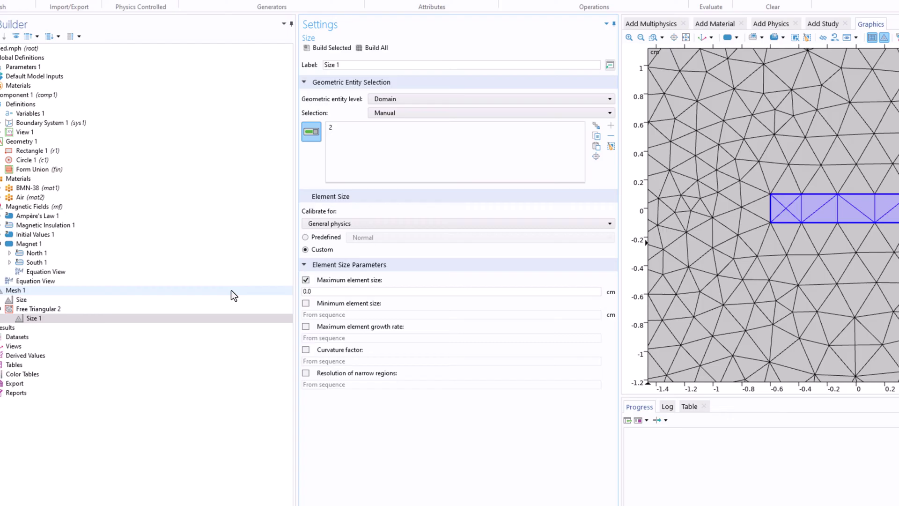
{"action": "left_click", "coordinate": [306, 304]}
{"action": "left_click_drag", "start_coordinate": [315, 314], "coordinate": [337, 314]}
{"action": "type", "text": "1"}
{"action": "left_click", "coordinate": [306, 326]}
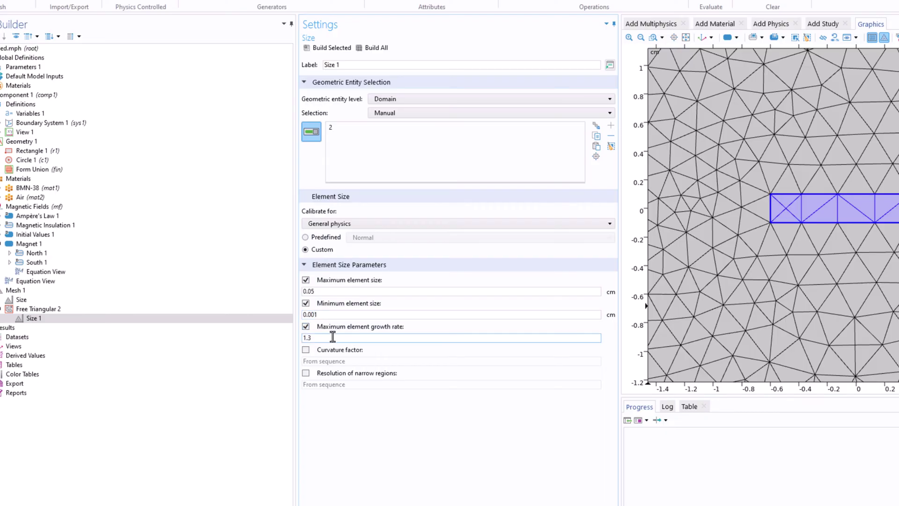
{"action": "left_click_drag", "start_coordinate": [308, 337], "coordinate": [325, 337]}
{"action": "type", "text": "2"}
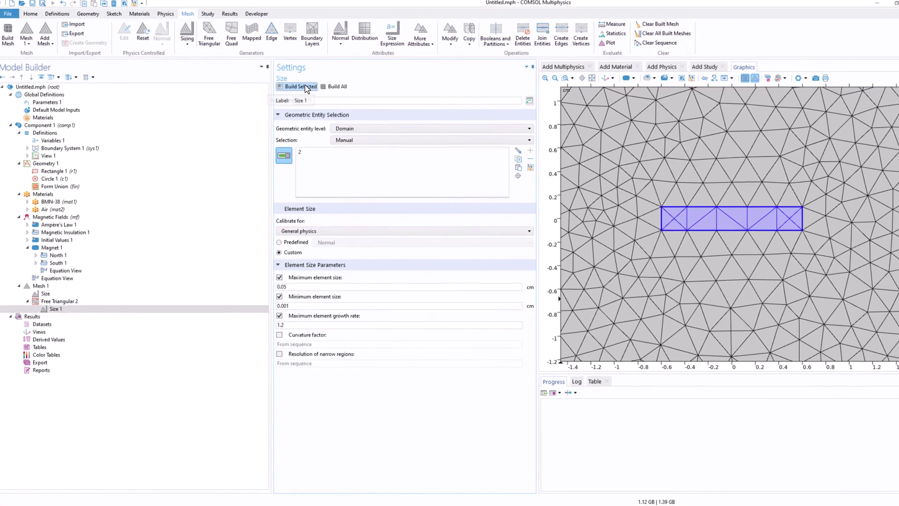
Rebuild the mesh and zoom to fit the refined mesh around the magnet.
{"action": "left_click", "coordinate": [333, 93]}
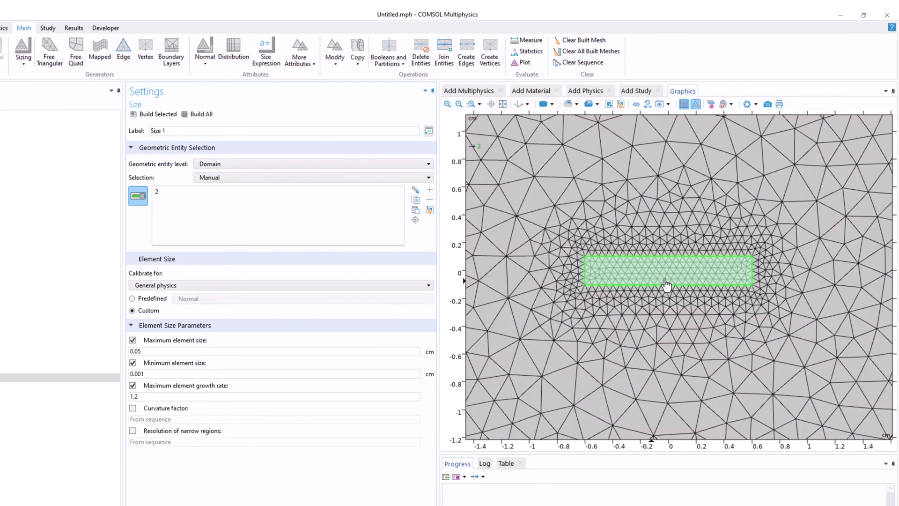
{"action": "left_click", "coordinate": [667, 284]}
{"action": "scroll", "coordinate": [693, 271], "scroll_direction": "down", "scroll_amount": 3}
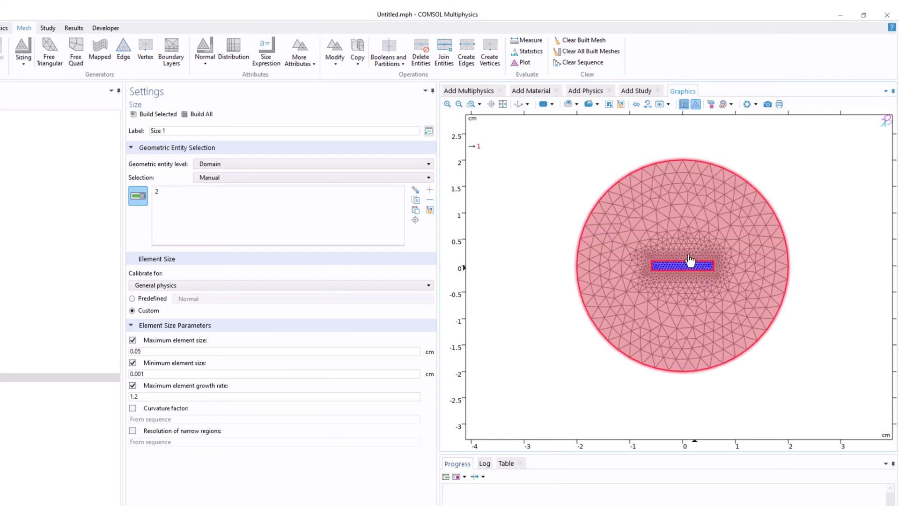
{"action": "left_click", "coordinate": [504, 106]}
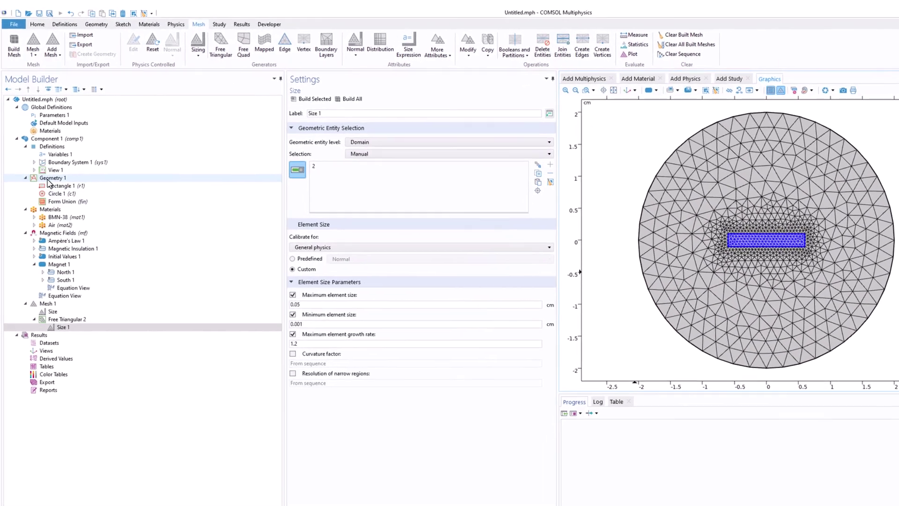
Collapse the Geometry, Materials, Magnetic Fields and Mesh branches of the model tree.
{"action": "left_click", "coordinate": [48, 180]}
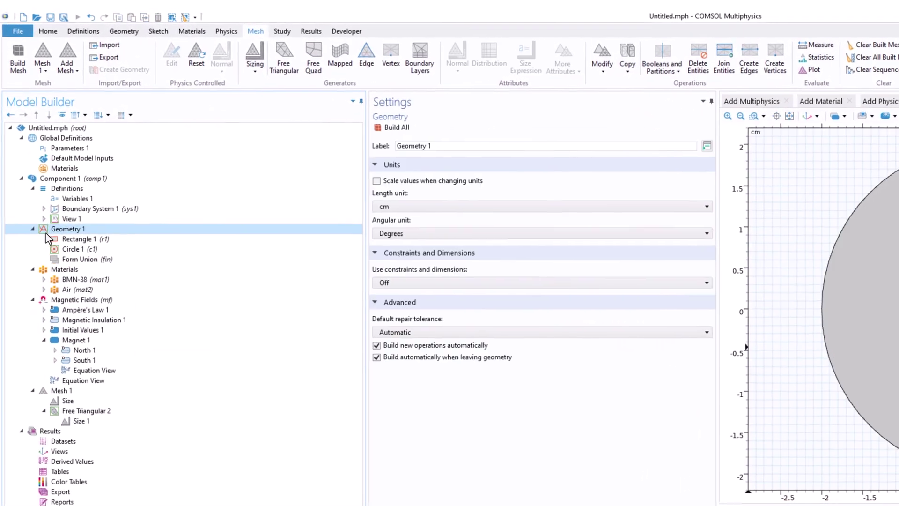
{"action": "left_click", "coordinate": [26, 178]}
{"action": "left_click", "coordinate": [26, 209]}
{"action": "left_click", "coordinate": [40, 246]}
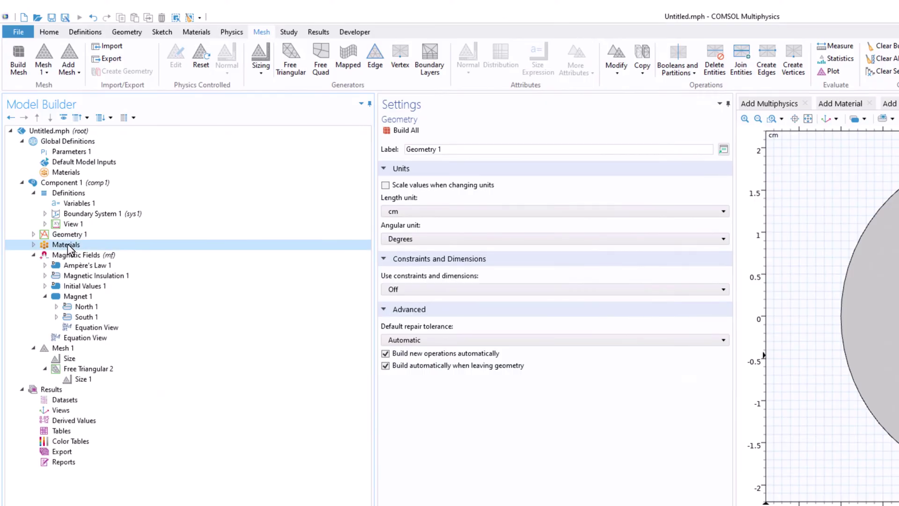
{"action": "left_click", "coordinate": [33, 255]}
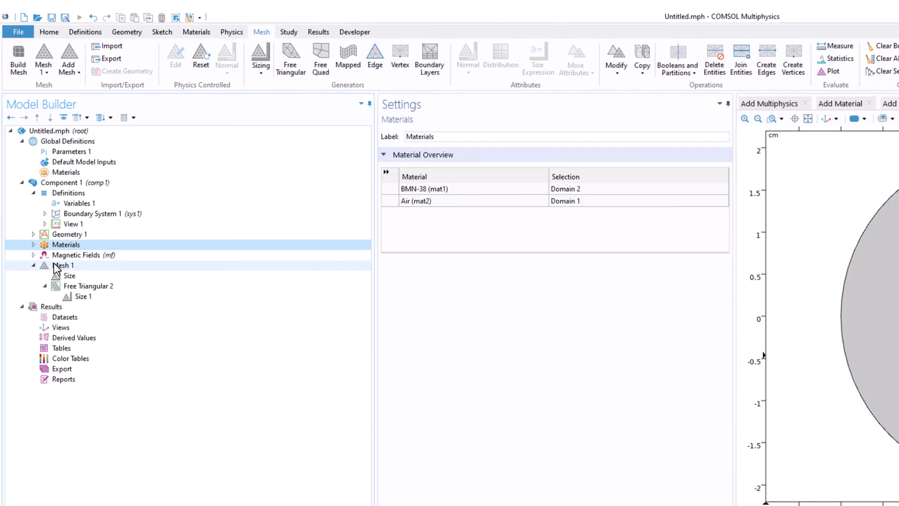
{"action": "double_click", "coordinate": [55, 265]}
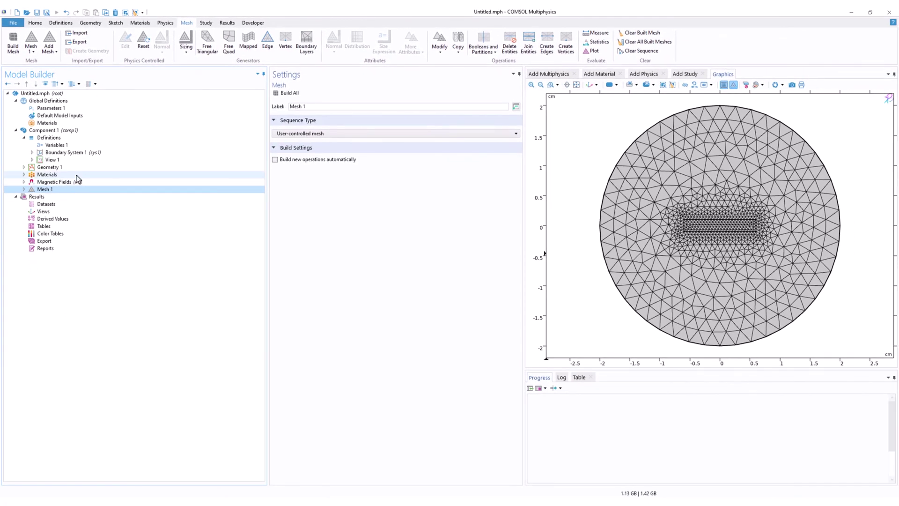
{"action": "left_click", "coordinate": [202, 24]}
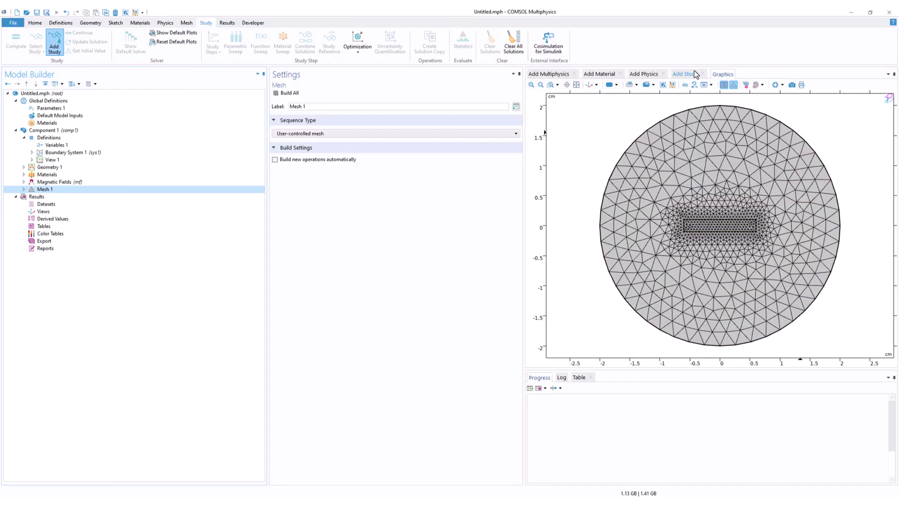
Add a Stationary study, Study 1, solving Magnetic Fields (mf).
{"action": "left_click", "coordinate": [682, 73]}
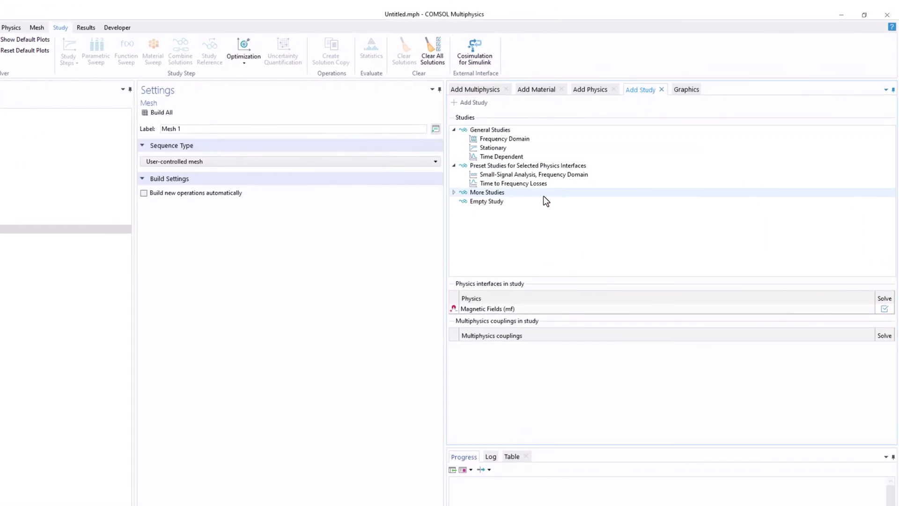
{"action": "left_click", "coordinate": [494, 149]}
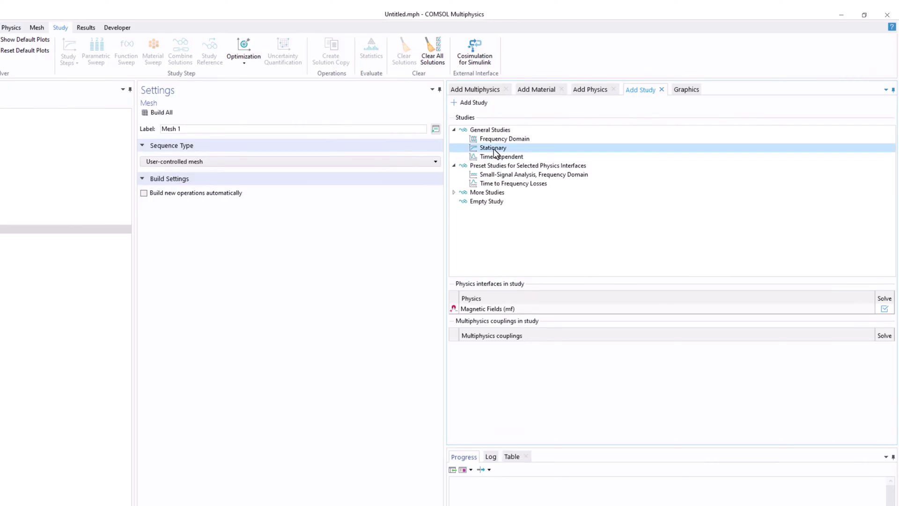
{"action": "right_click", "coordinate": [494, 149]}
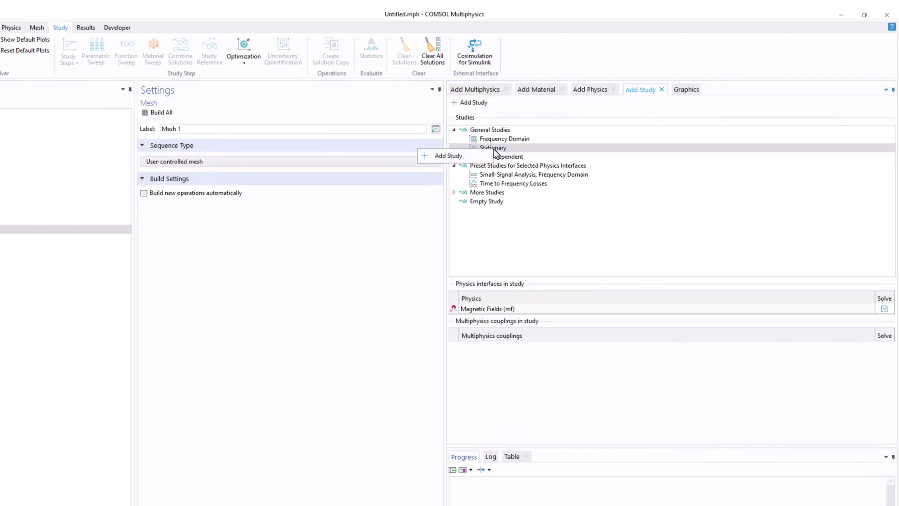
{"action": "left_click", "coordinate": [448, 158]}
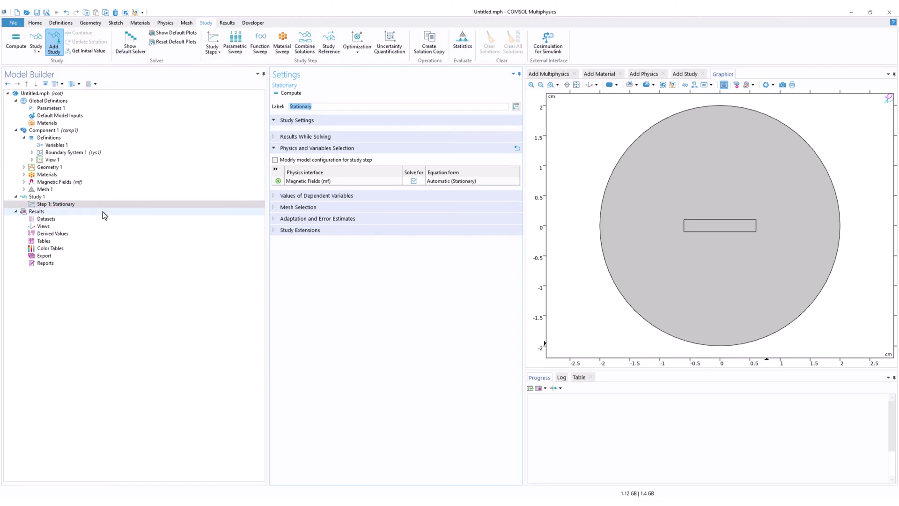
Compute Study 1 and inspect the flux density norm surface plot, peaking at 1.11 T.
{"action": "left_click", "coordinate": [290, 94]}
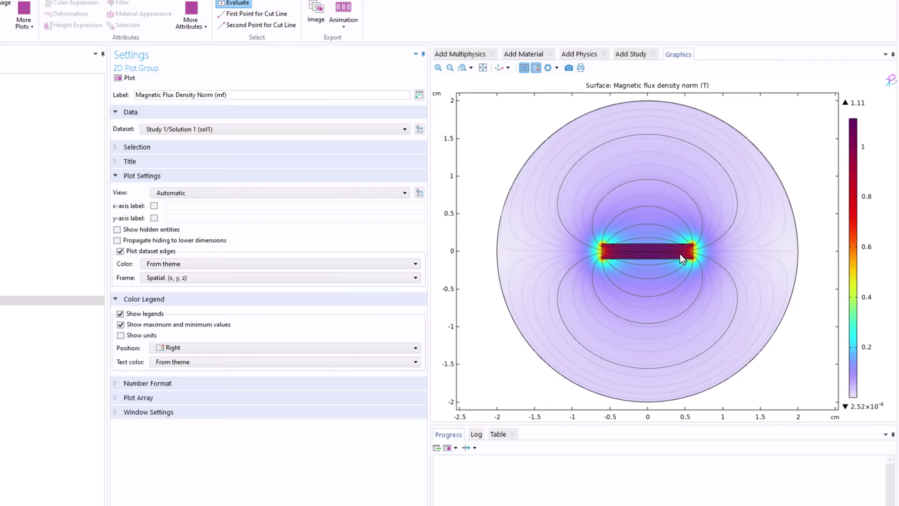
{"action": "scroll", "coordinate": [618, 252], "scroll_direction": "up", "scroll_amount": 5}
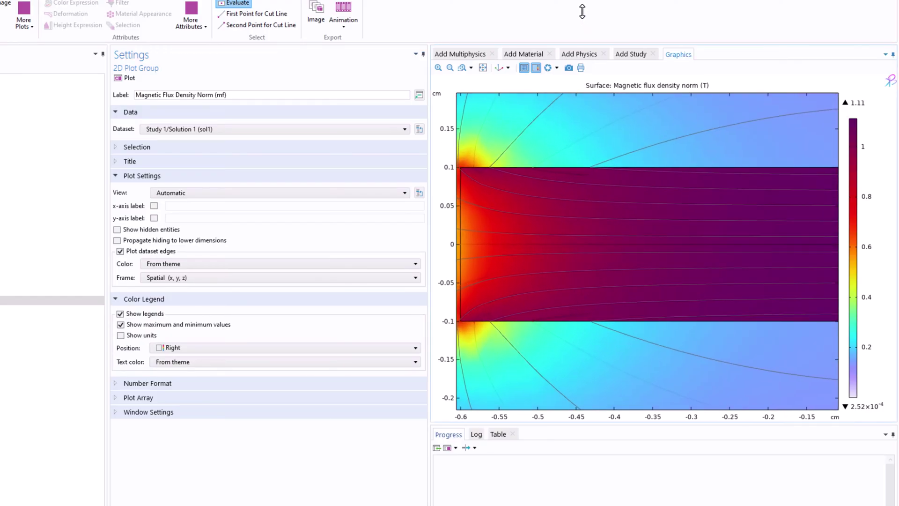
{"action": "left_click_drag", "start_coordinate": [542, 155], "coordinate": [618, 153]}
{"action": "scroll", "coordinate": [618, 221], "scroll_direction": "down", "scroll_amount": 6}
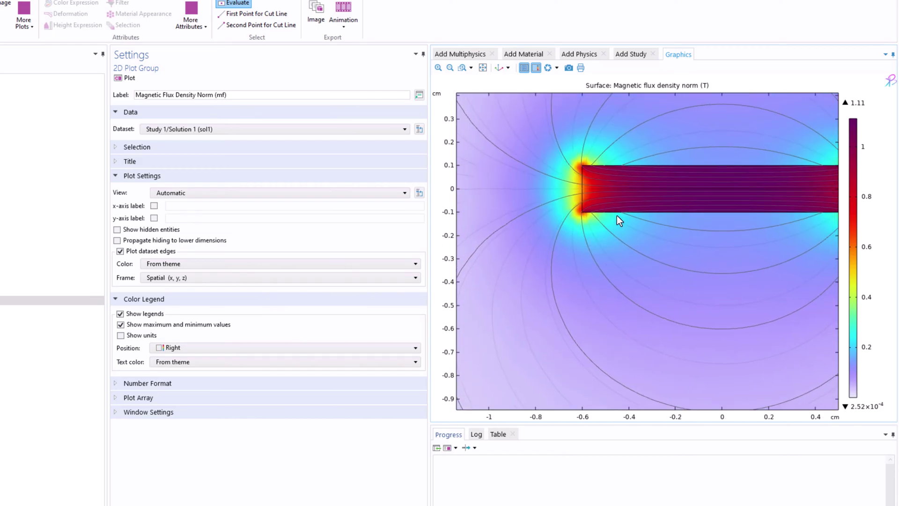
{"action": "left_click", "coordinate": [483, 68]}
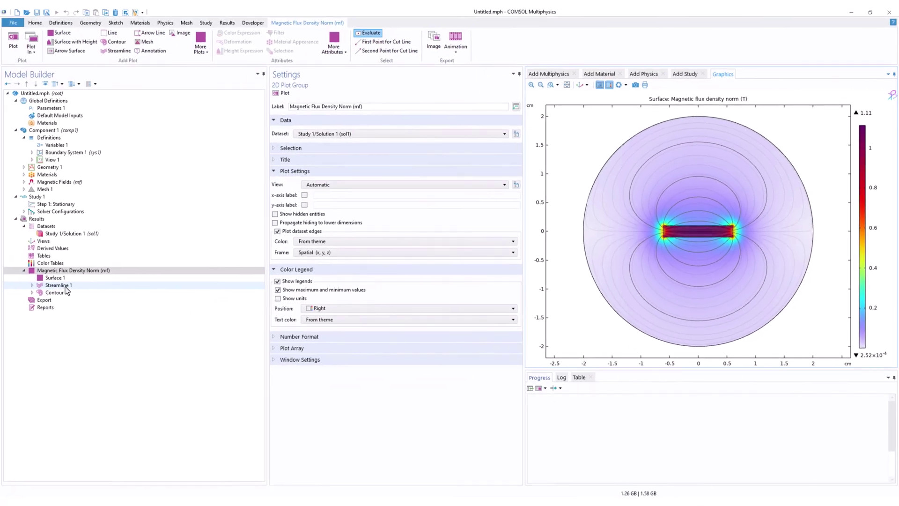
Set Streamline 1's point style to Interactive arrow and shift the arrows along the streamlines.
{"action": "left_click", "coordinate": [74, 286]}
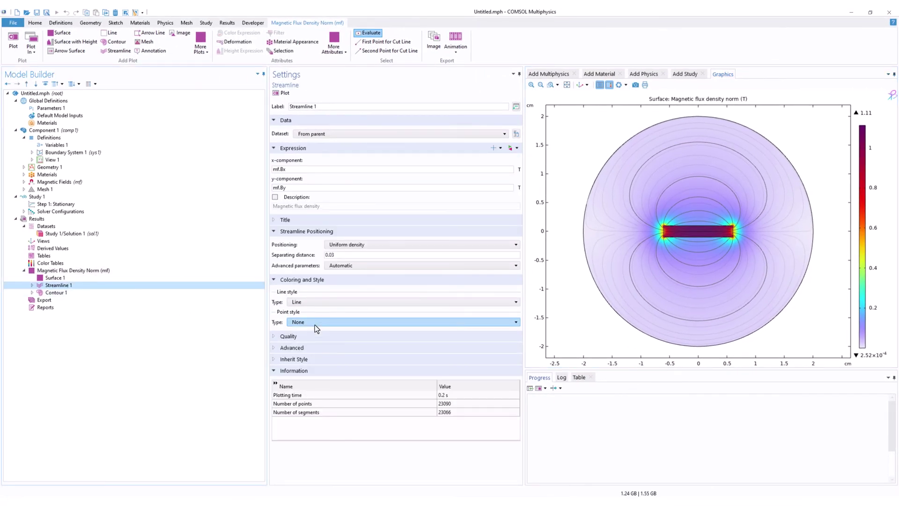
{"action": "left_click", "coordinate": [316, 324]}
{"action": "left_click", "coordinate": [321, 348]}
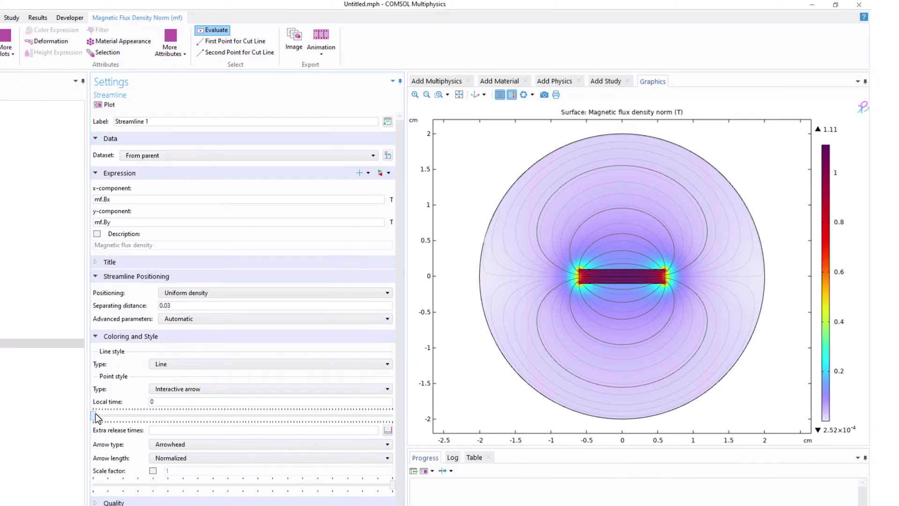
{"action": "left_click_drag", "start_coordinate": [96, 414], "coordinate": [311, 420]}
{"action": "left_click_drag", "start_coordinate": [205, 425], "coordinate": [146, 425]}
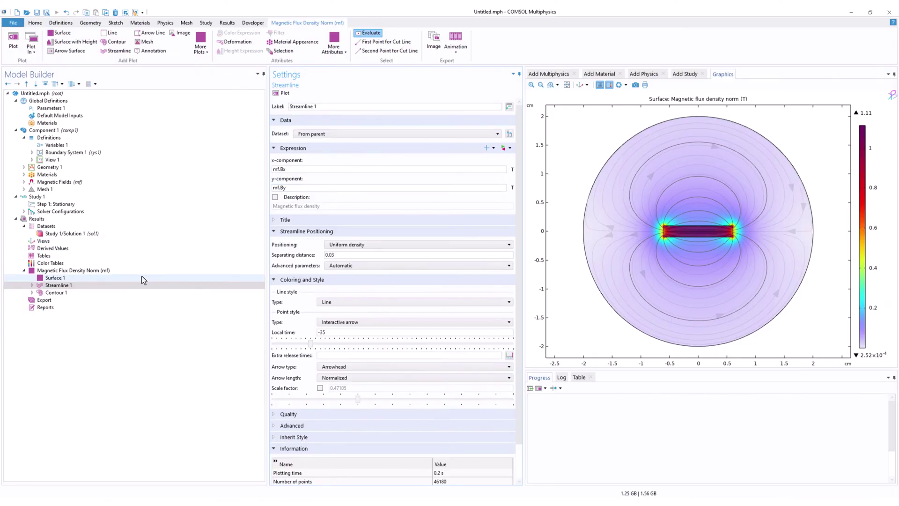
Review the Surface 1 and flux density plot group settings, then collapse the group.
{"action": "left_click", "coordinate": [64, 278]}
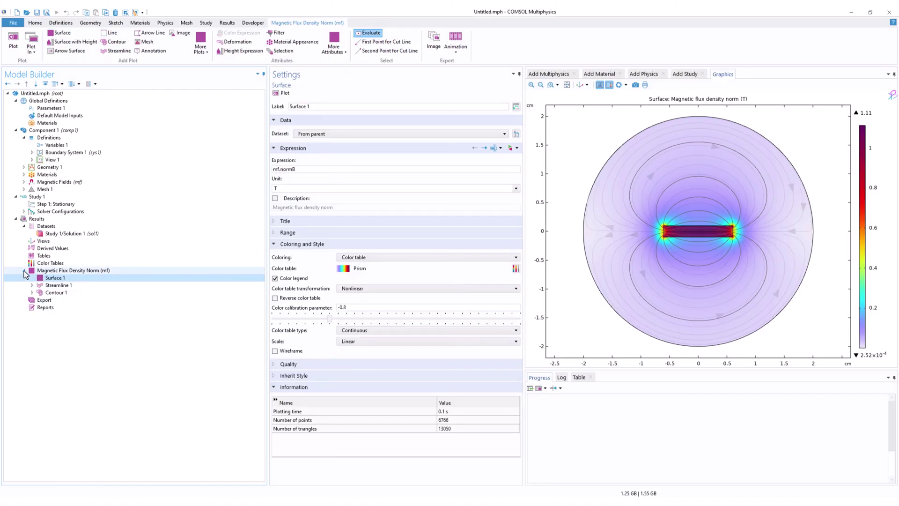
{"action": "left_click", "coordinate": [61, 271]}
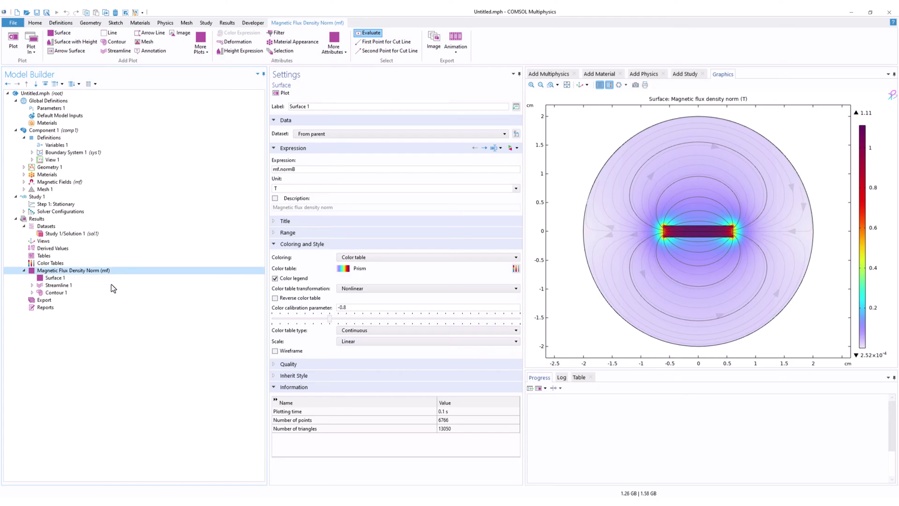
{"action": "left_click", "coordinate": [24, 270]}
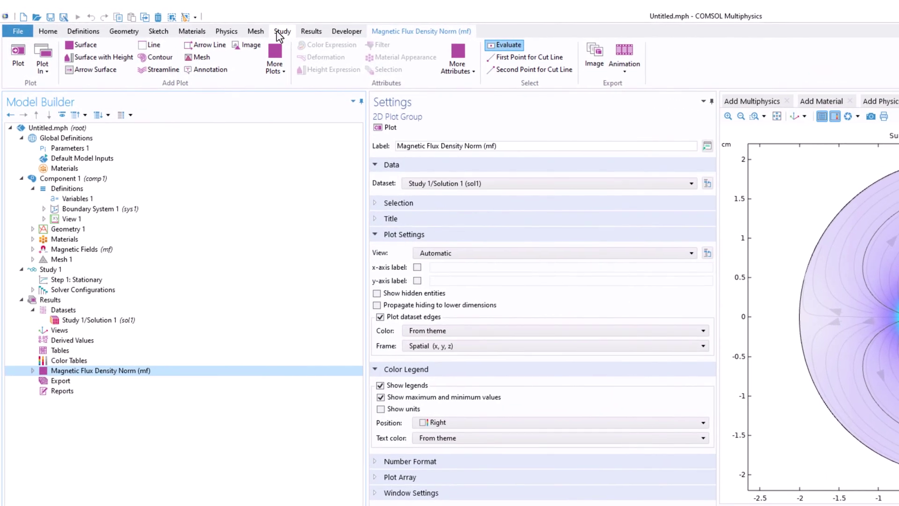
Create a 1D plot group with a line graph of mf.normB along a new cut line.
{"action": "left_click", "coordinate": [307, 32]}
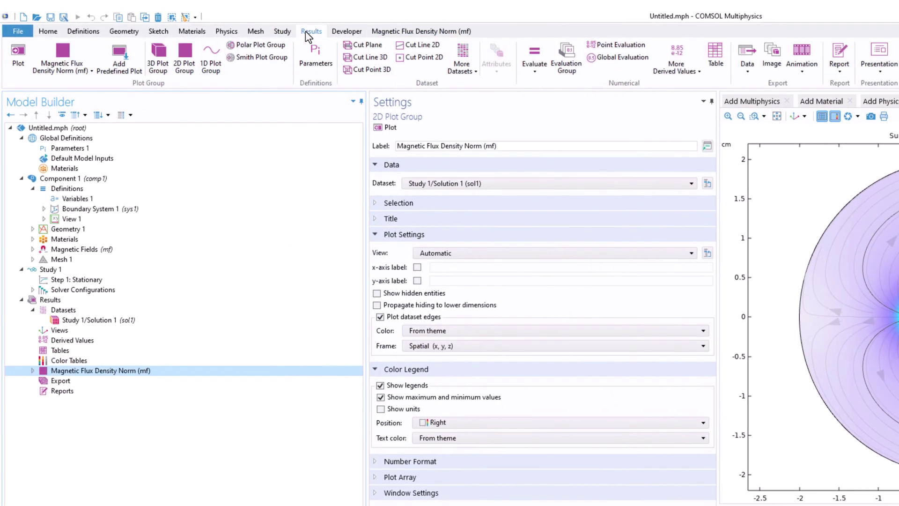
{"action": "left_click", "coordinate": [211, 69]}
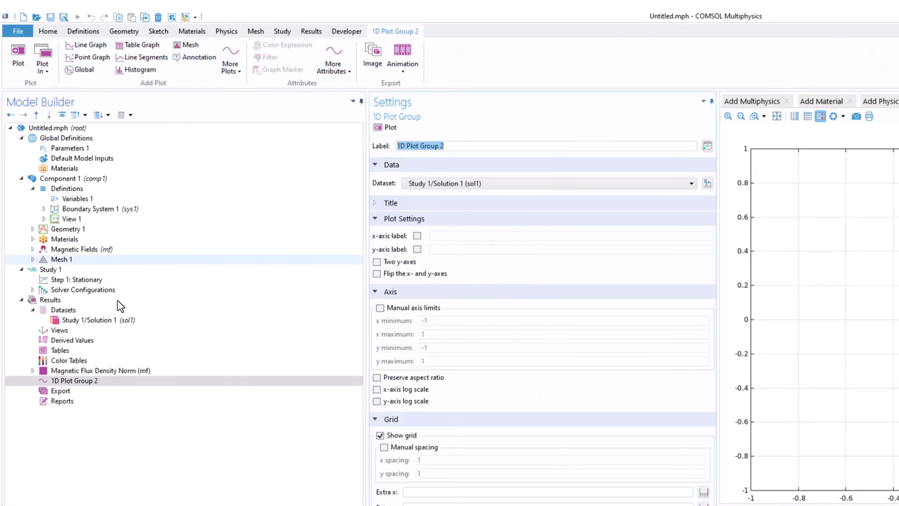
{"action": "left_click", "coordinate": [87, 46]}
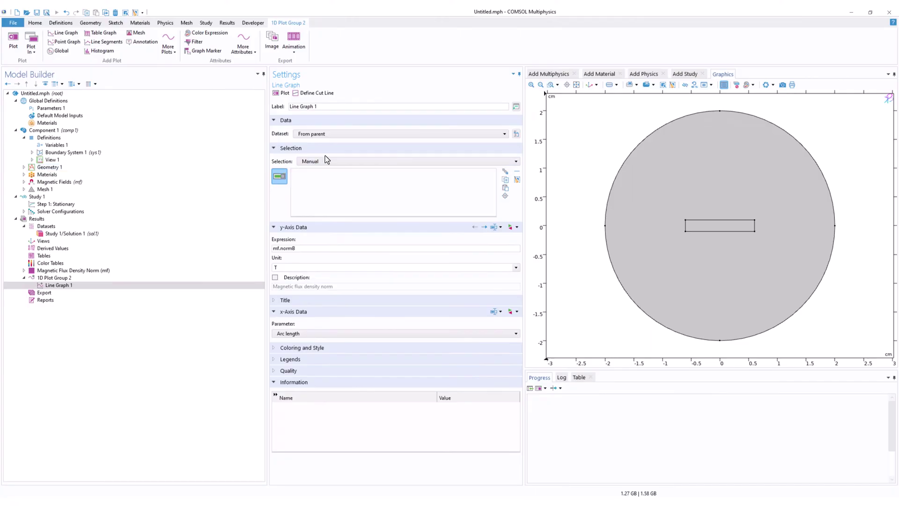
{"action": "left_click", "coordinate": [326, 93]}
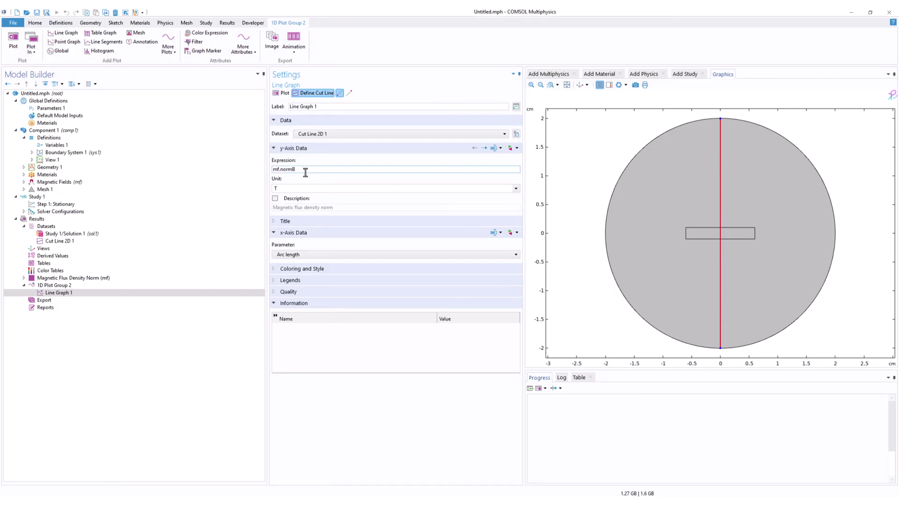
{"action": "left_click_drag", "start_coordinate": [301, 170], "coordinate": [273, 170]}
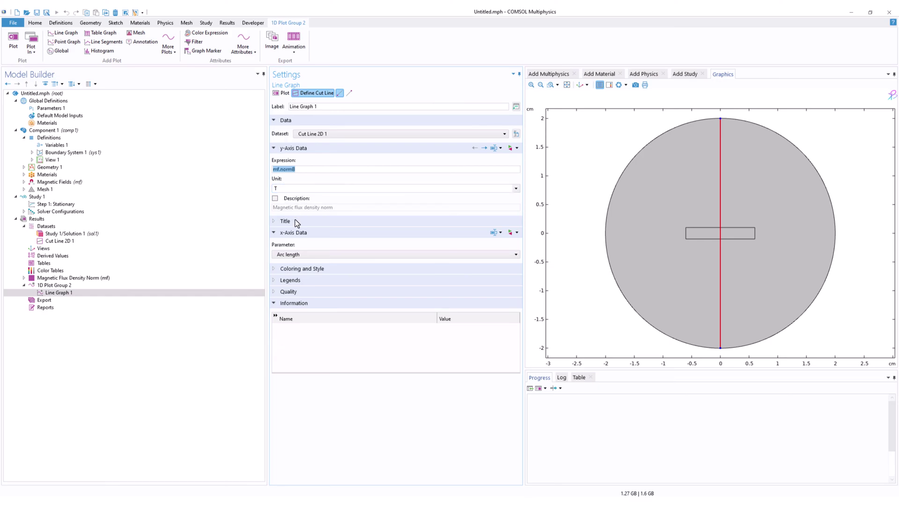
{"action": "left_click", "coordinate": [280, 93]}
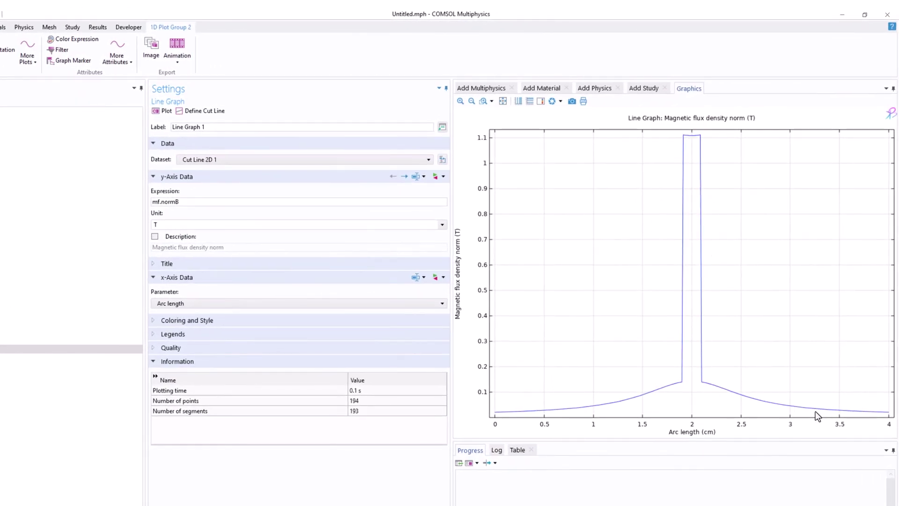
{"action": "left_click", "coordinate": [61, 278]}
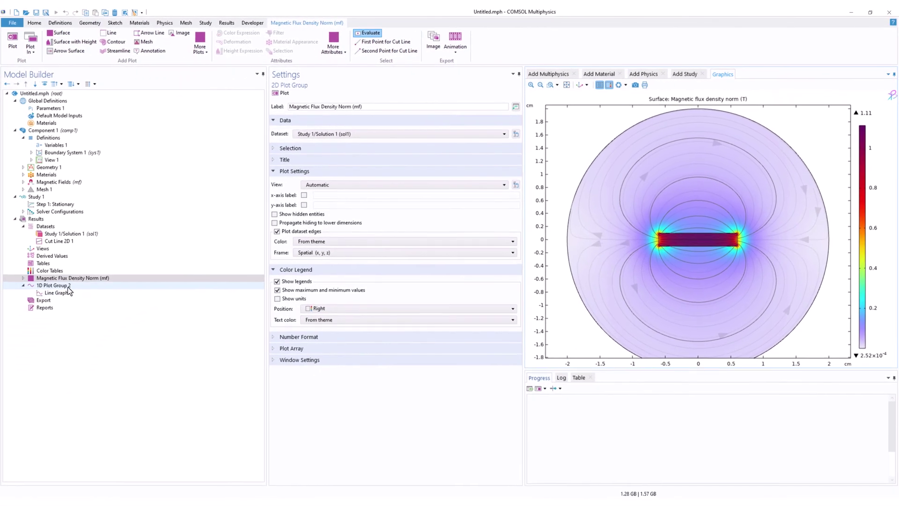
Redefine Line Graph 1's cut line from the circle's top to bottom at about x = 0.7 cm.
{"action": "left_click", "coordinate": [66, 285]}
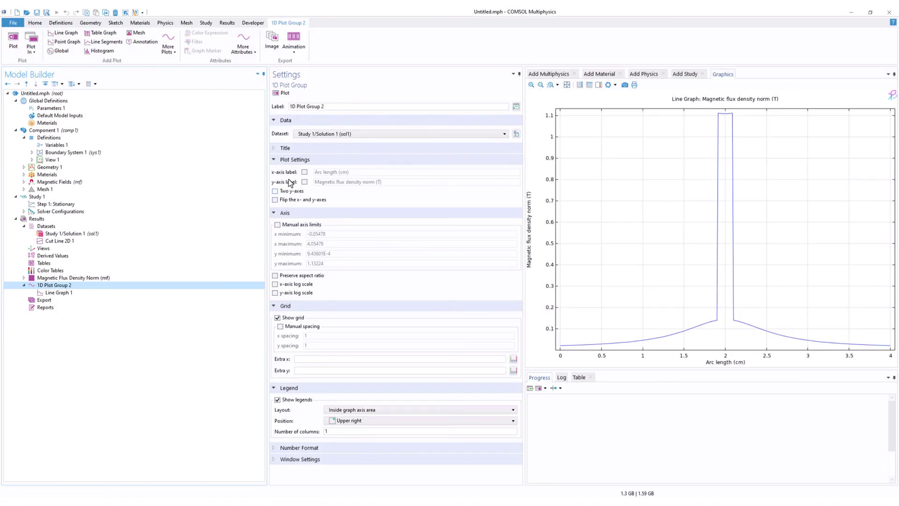
{"action": "left_click", "coordinate": [71, 293]}
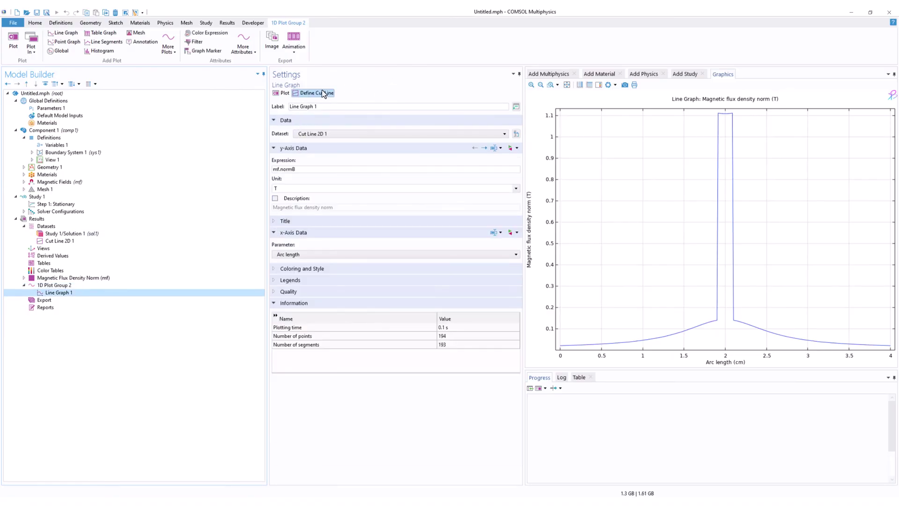
{"action": "left_click", "coordinate": [312, 93]}
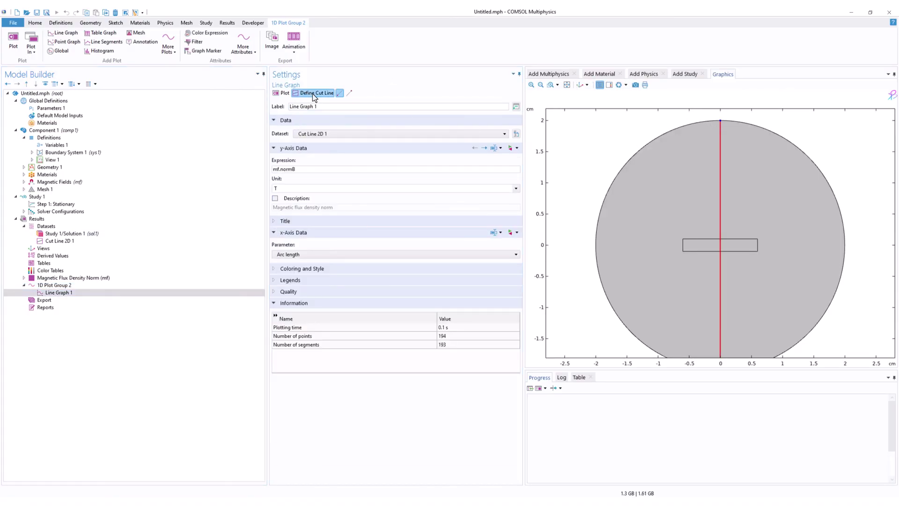
{"action": "left_click", "coordinate": [763, 135]}
{"action": "left_click", "coordinate": [351, 93]}
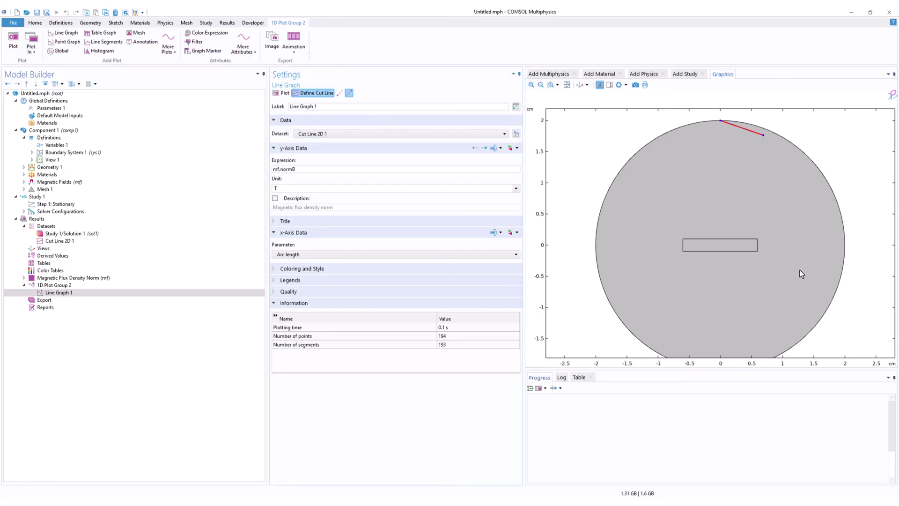
{"action": "left_click", "coordinate": [768, 351]}
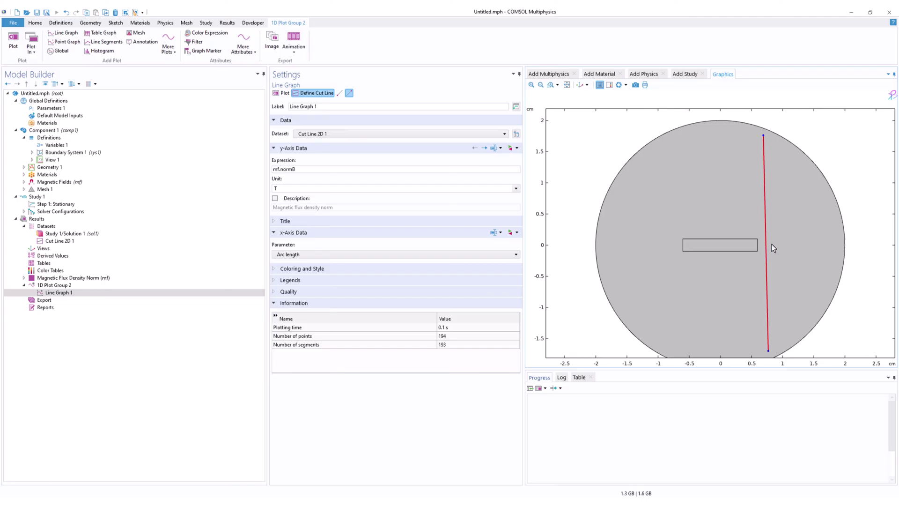
Replot the cut-line graph, now peaking near 0.21 T, and return to the Magnetic Flux Density Norm (mf) surface plot.
{"action": "left_click", "coordinate": [283, 93]}
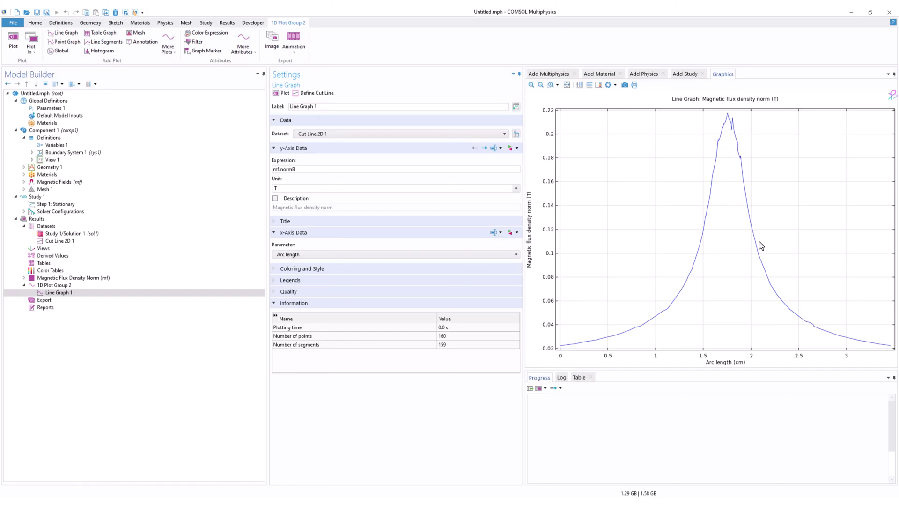
{"action": "left_click", "coordinate": [95, 279]}
{"action": "scroll", "coordinate": [734, 243], "scroll_direction": "up", "scroll_amount": 5}
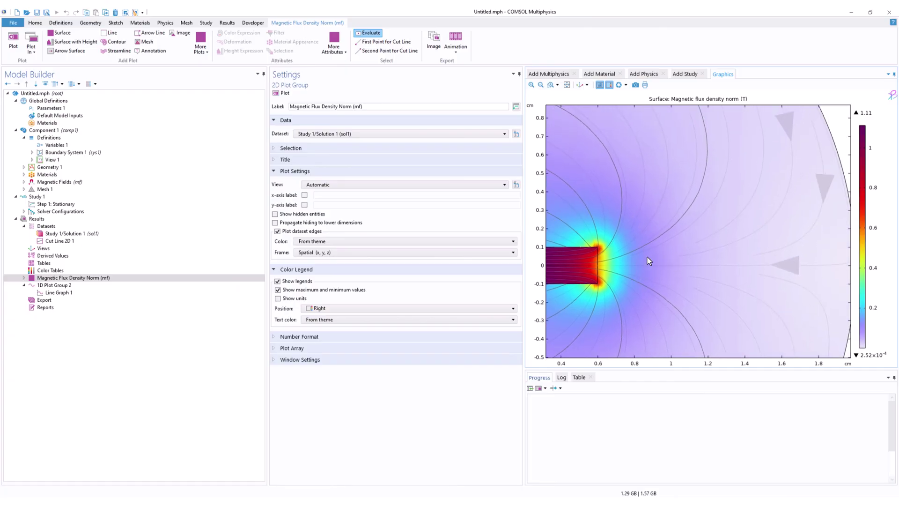
{"action": "scroll", "coordinate": [652, 256], "scroll_direction": "down", "scroll_amount": 4}
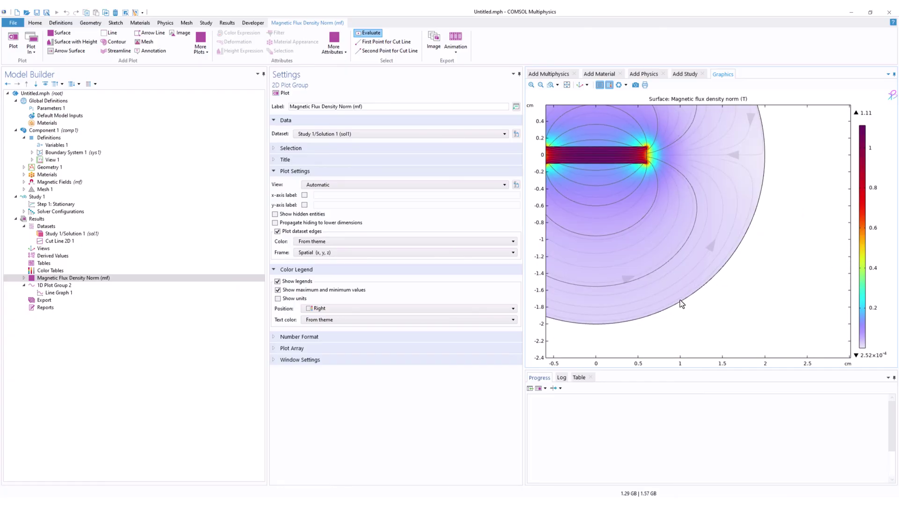
{"action": "scroll", "coordinate": [651, 192], "scroll_direction": "down", "scroll_amount": 4}
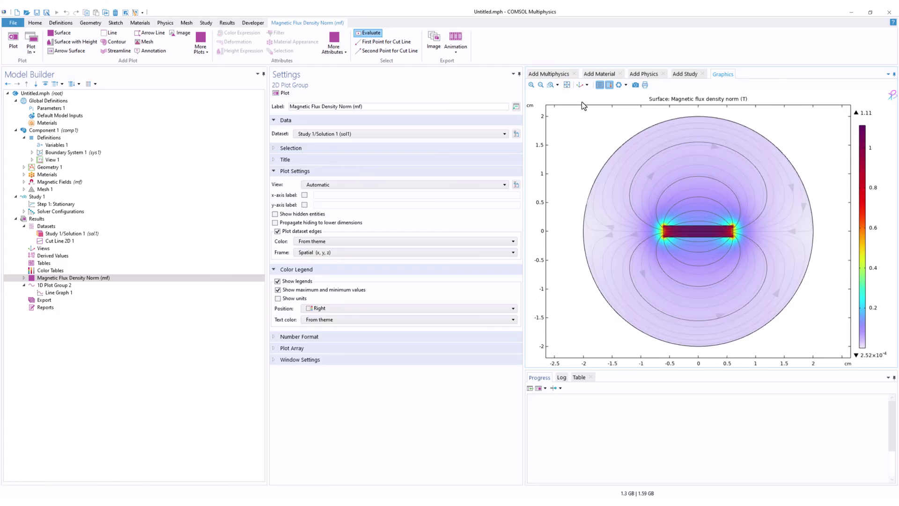